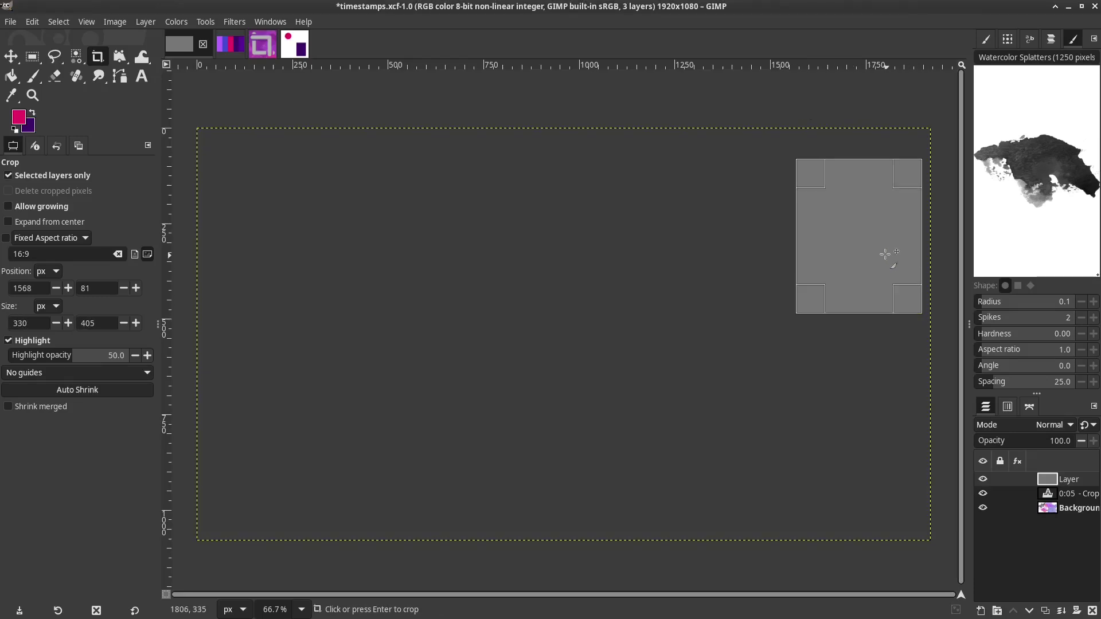
Apply the marked crop to the timestamps image's layer
left_click(885, 253)
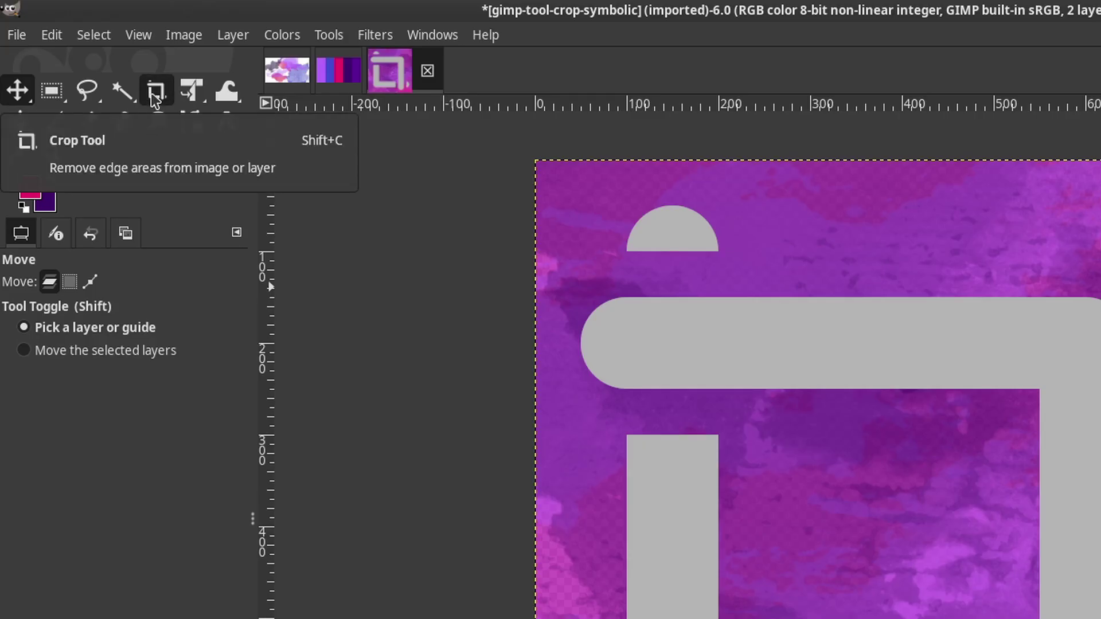
With the Crop Tool, draw and adjust a 417×457 crop rectangle at position 4, 17
left_click(155, 92)
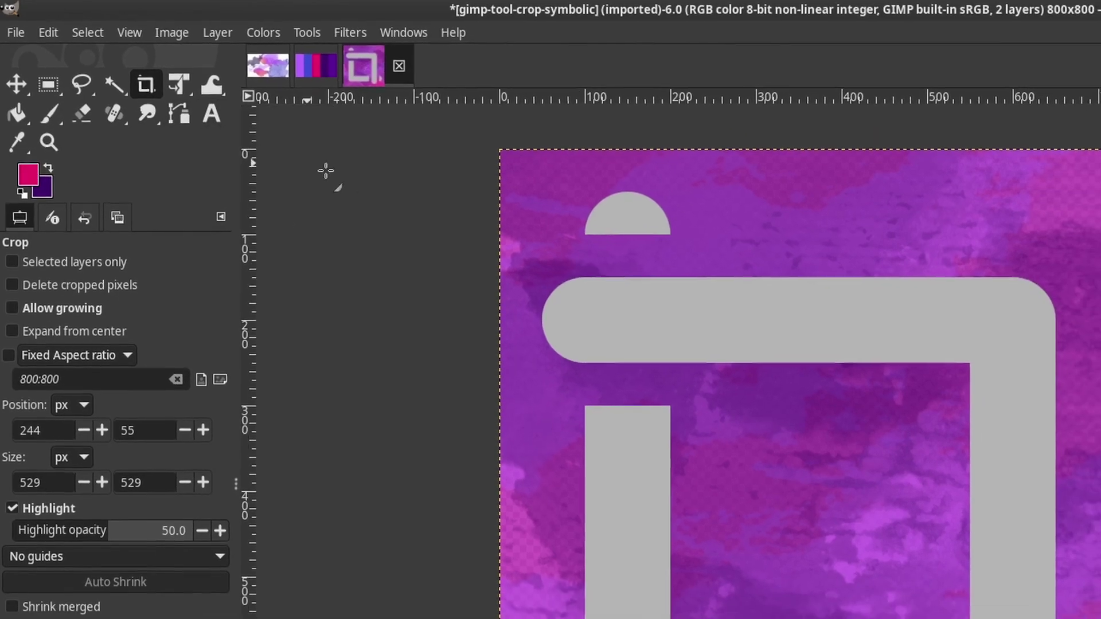
left_click_drag(556, 267, 839, 532)
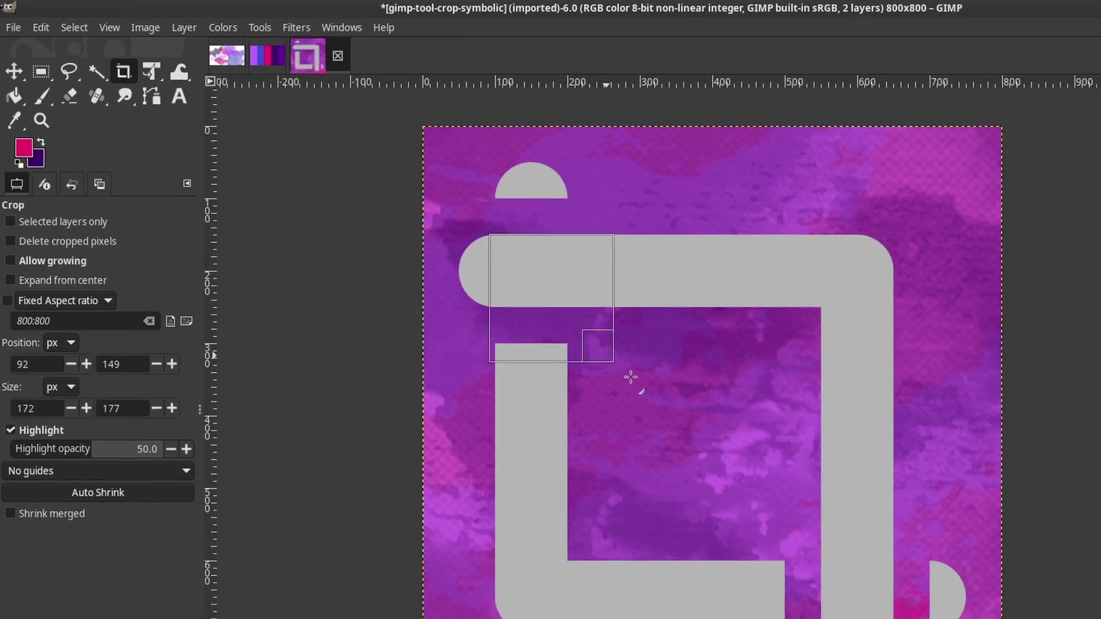
left_click_drag(705, 446, 762, 497)
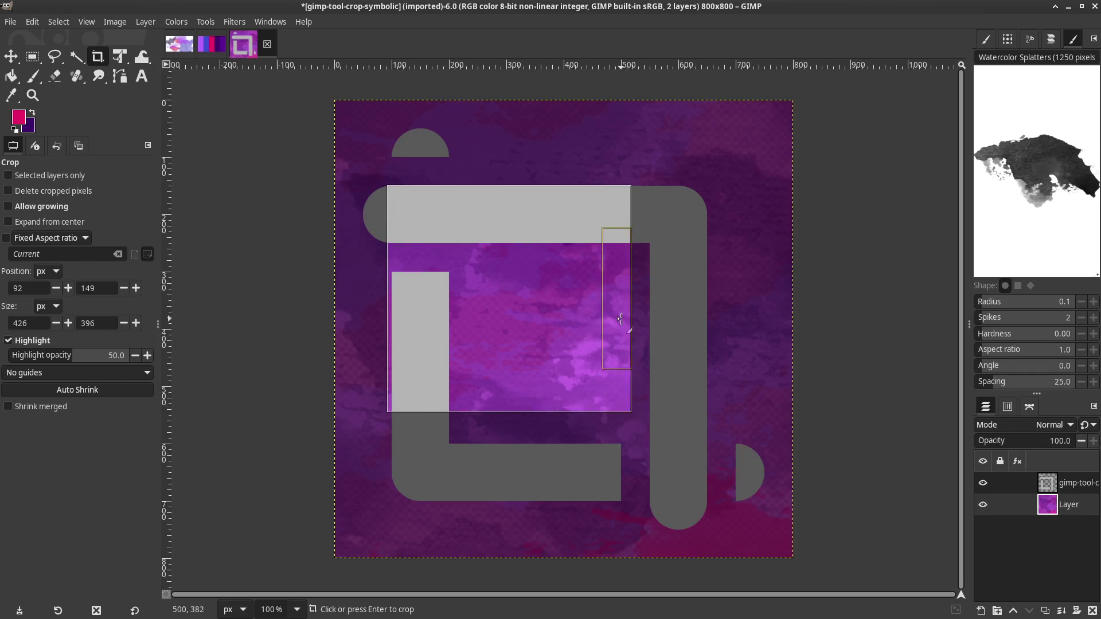
left_click_drag(620, 319, 716, 319)
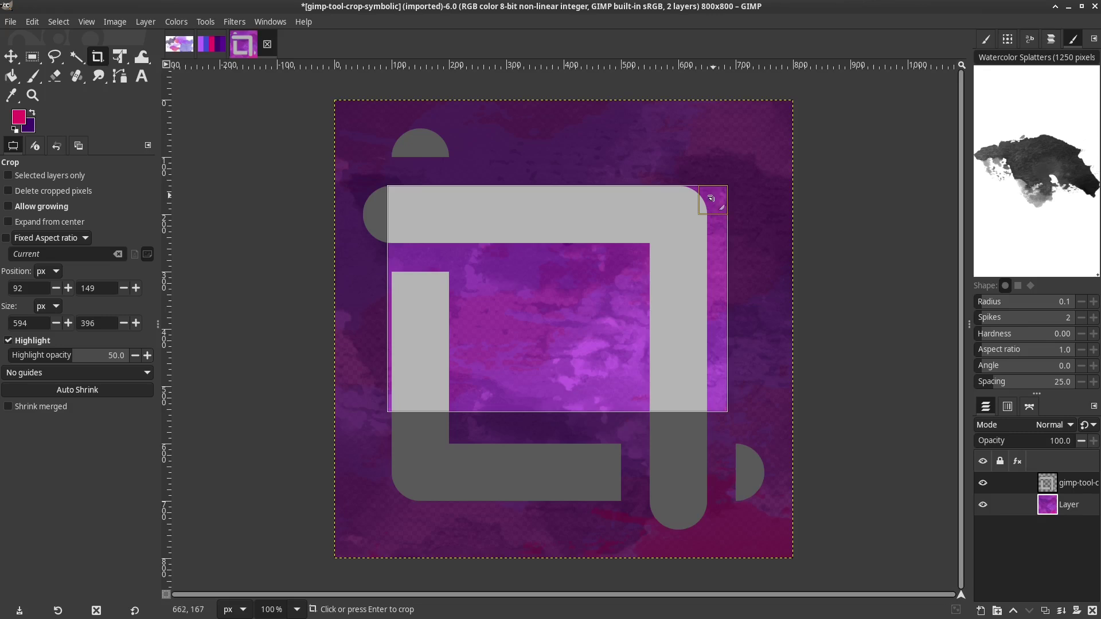
left_click_drag(711, 198, 601, 265)
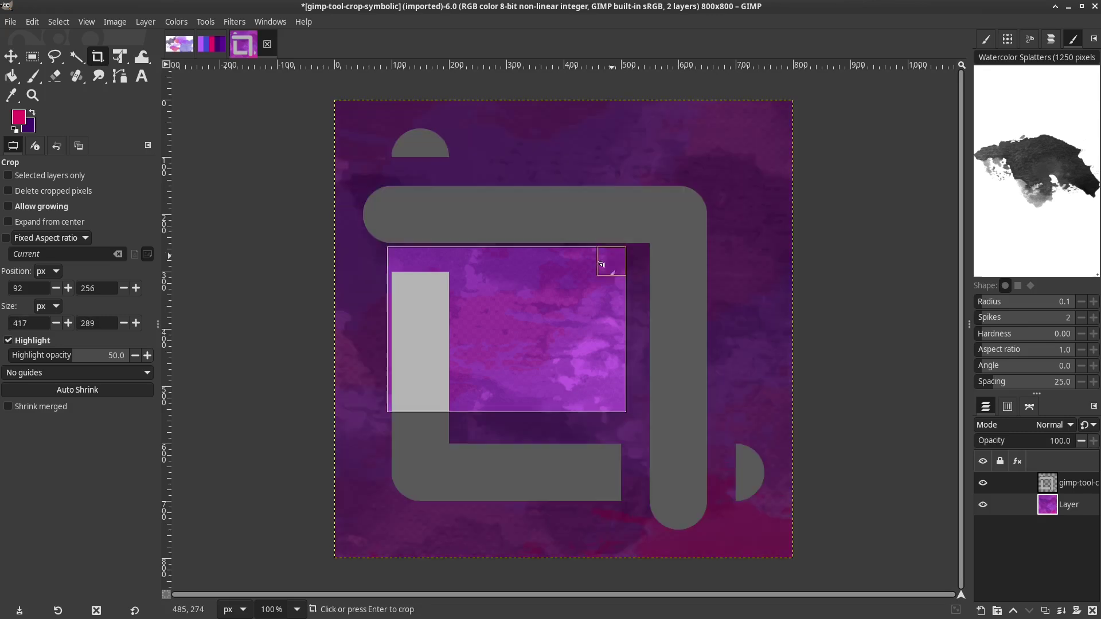
left_click_drag(519, 402, 530, 498)
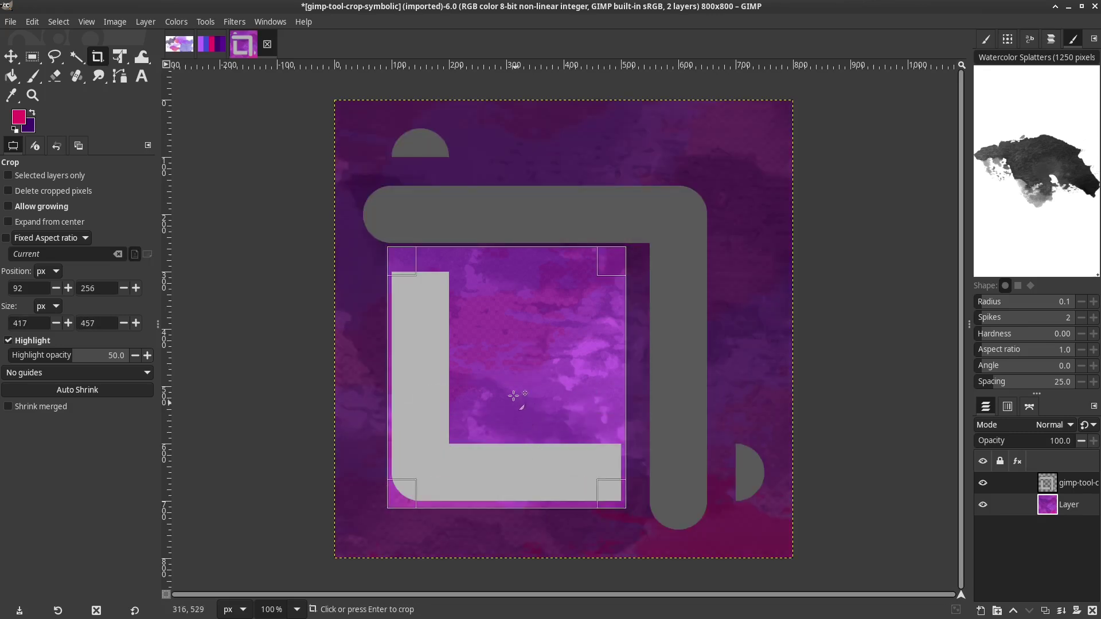
left_click_drag(513, 396, 460, 249)
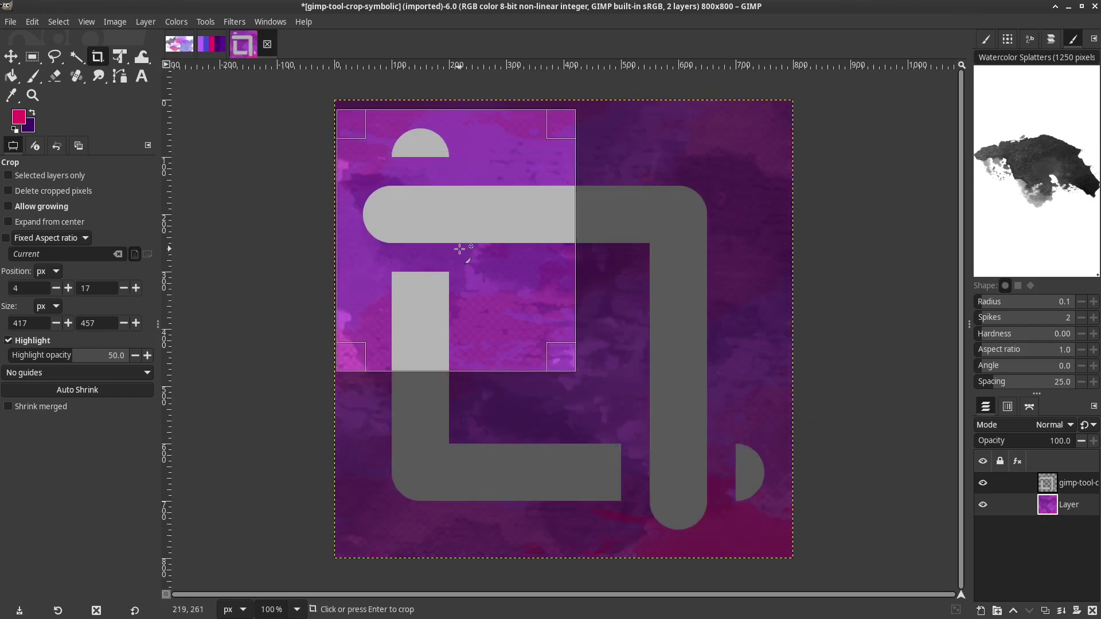
Apply and undo the 417×457 crop, then draw a 16:9-locked 610×343 crop region
key("Return")
key("ctrl+z")
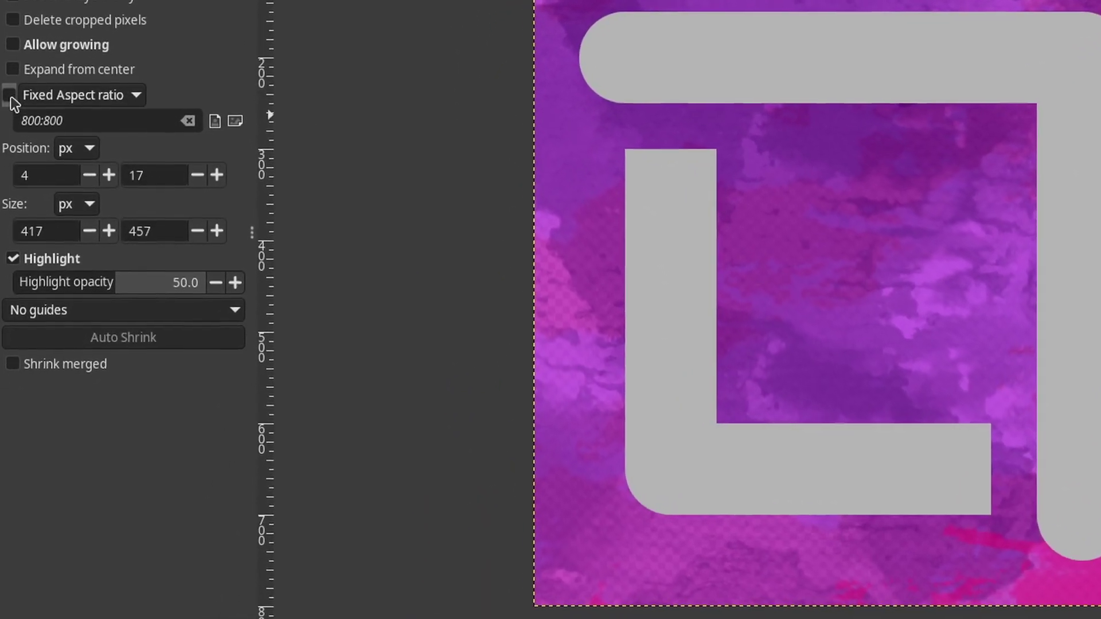
left_click(9, 95)
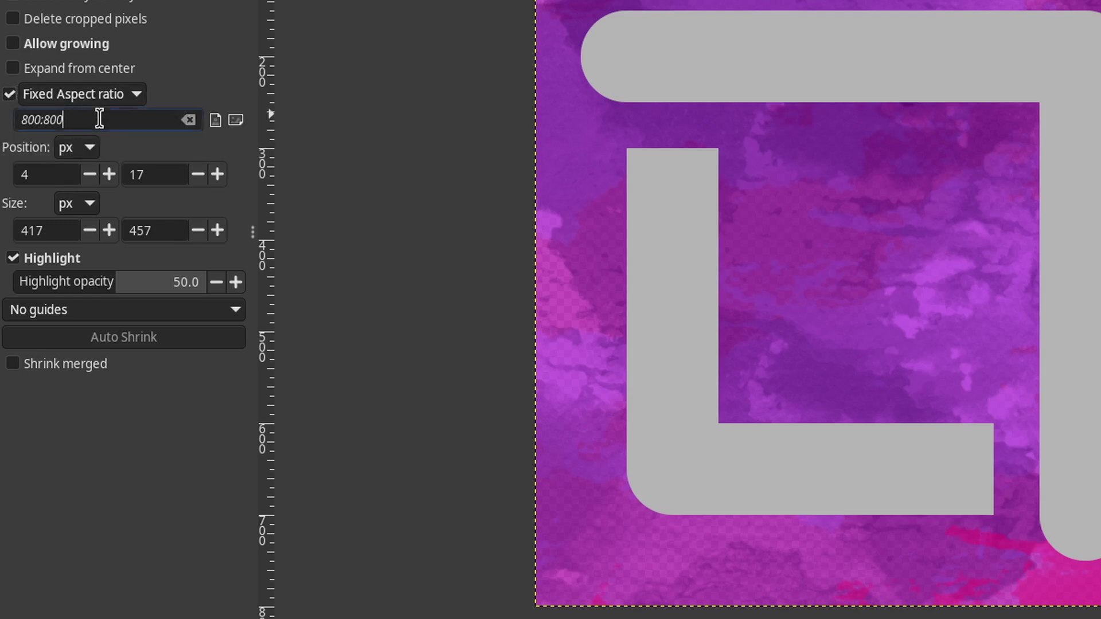
left_click(99, 118)
left_click_drag(99, 118, 2, 120)
type("16:")
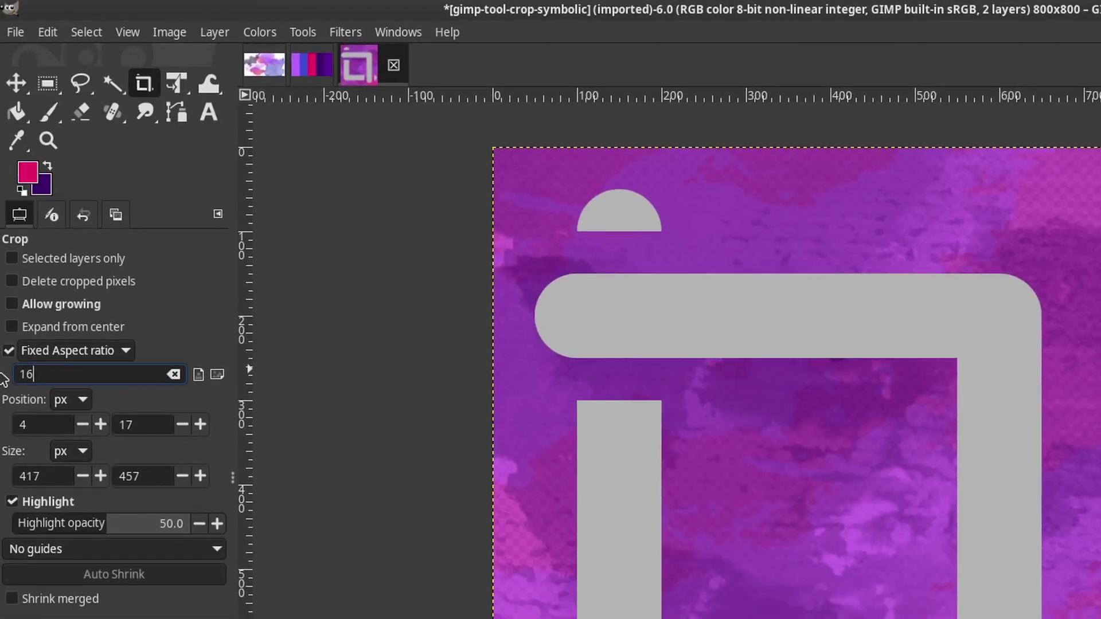
type("9")
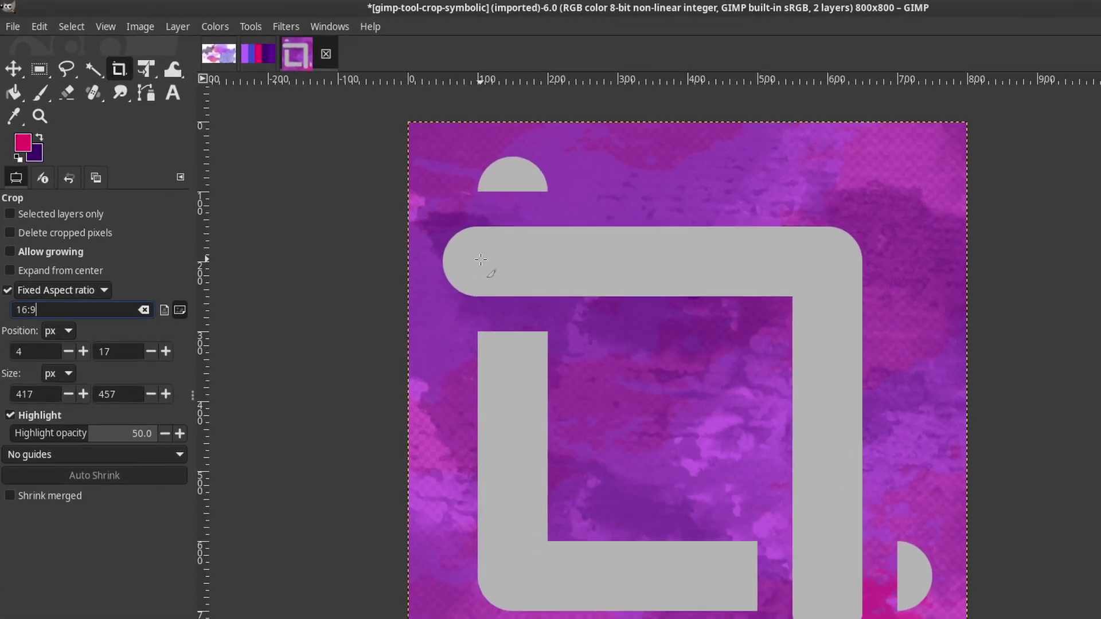
left_click_drag(553, 299, 1027, 530)
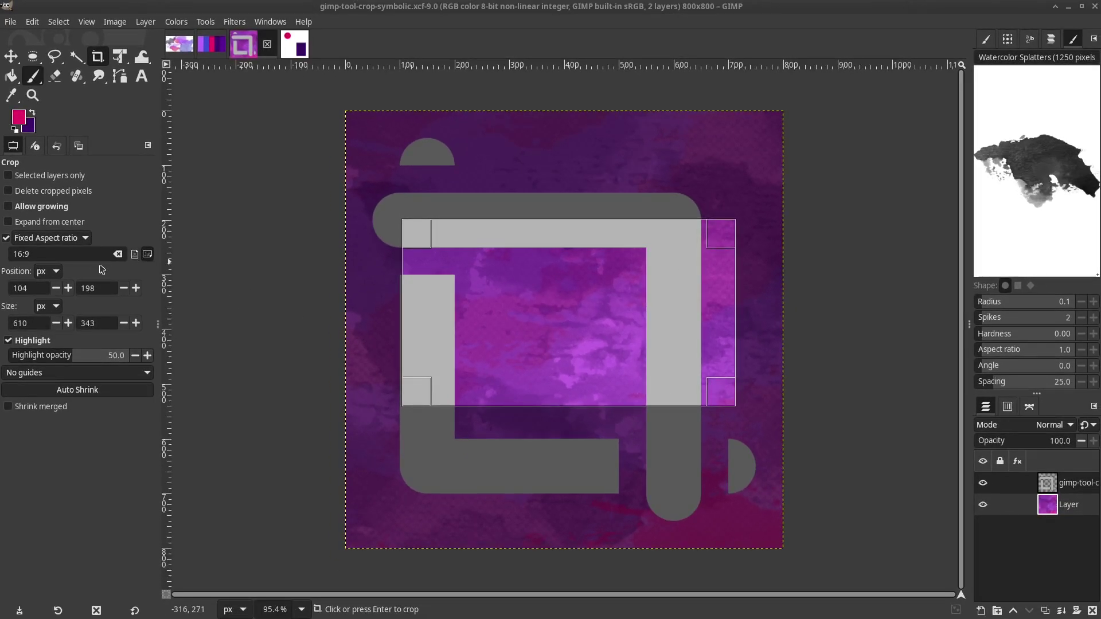
Move the crop region to position 37, 42, keeping pixels as the unit
left_click(56, 293)
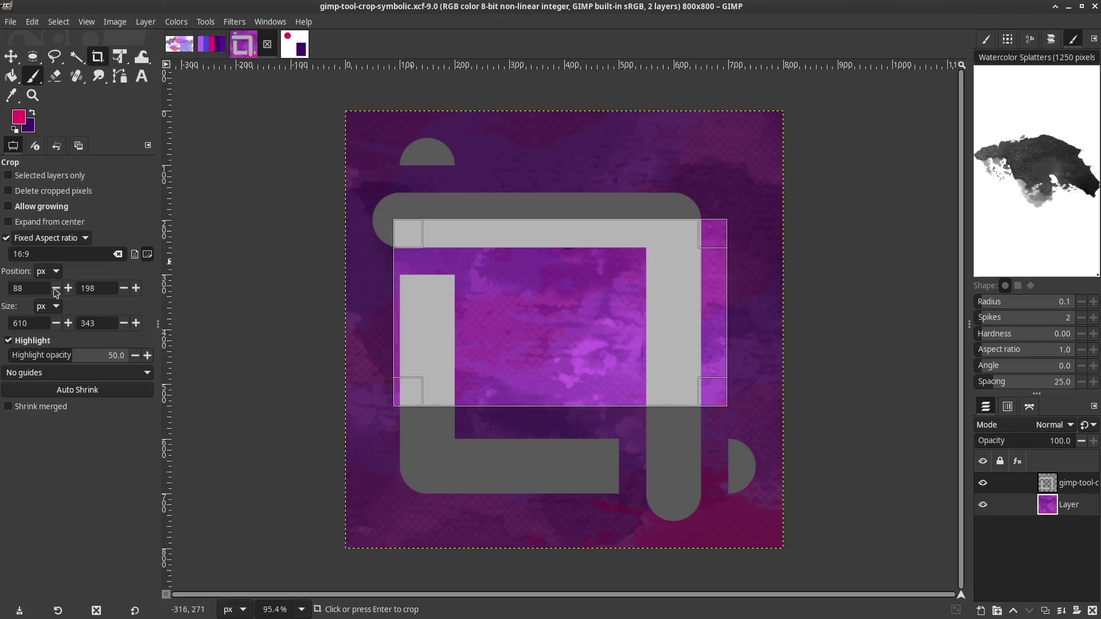
left_click(127, 294)
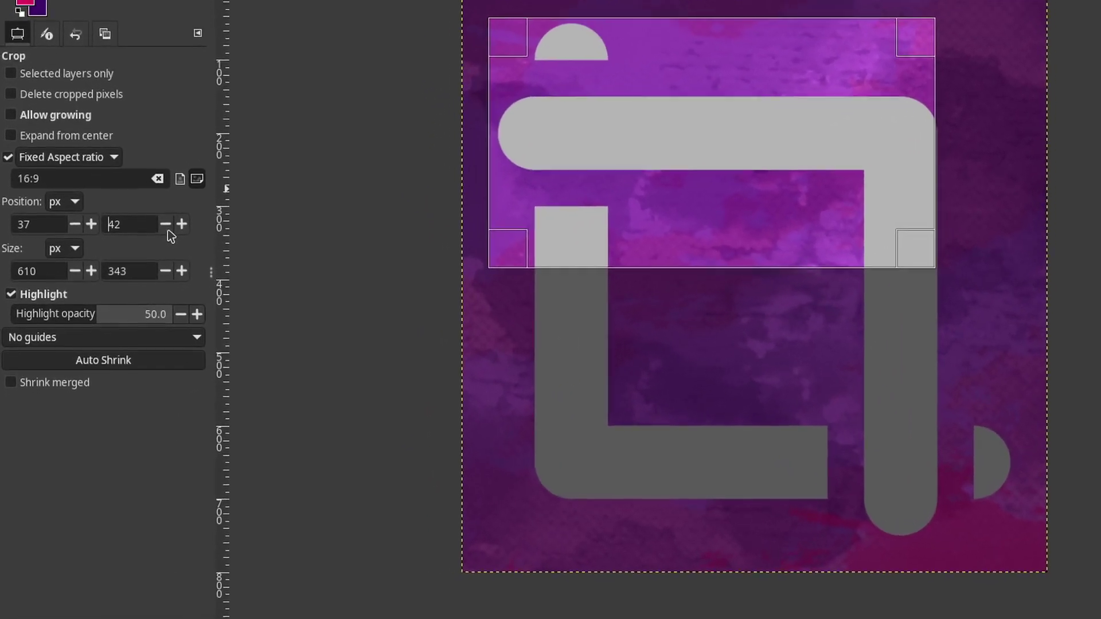
left_click(76, 205)
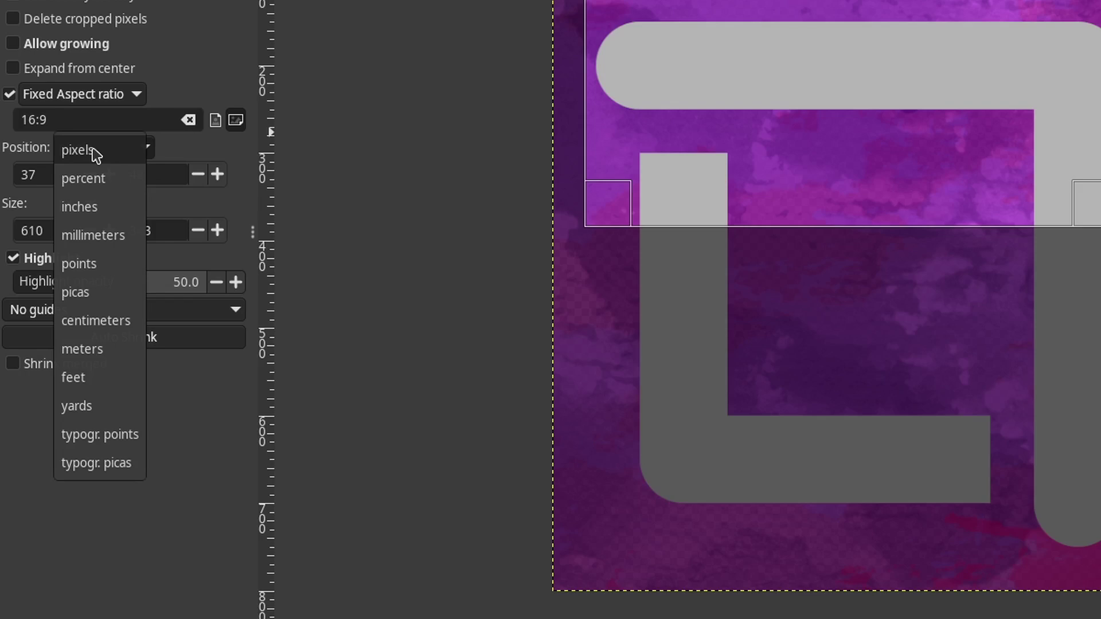
left_click(91, 148)
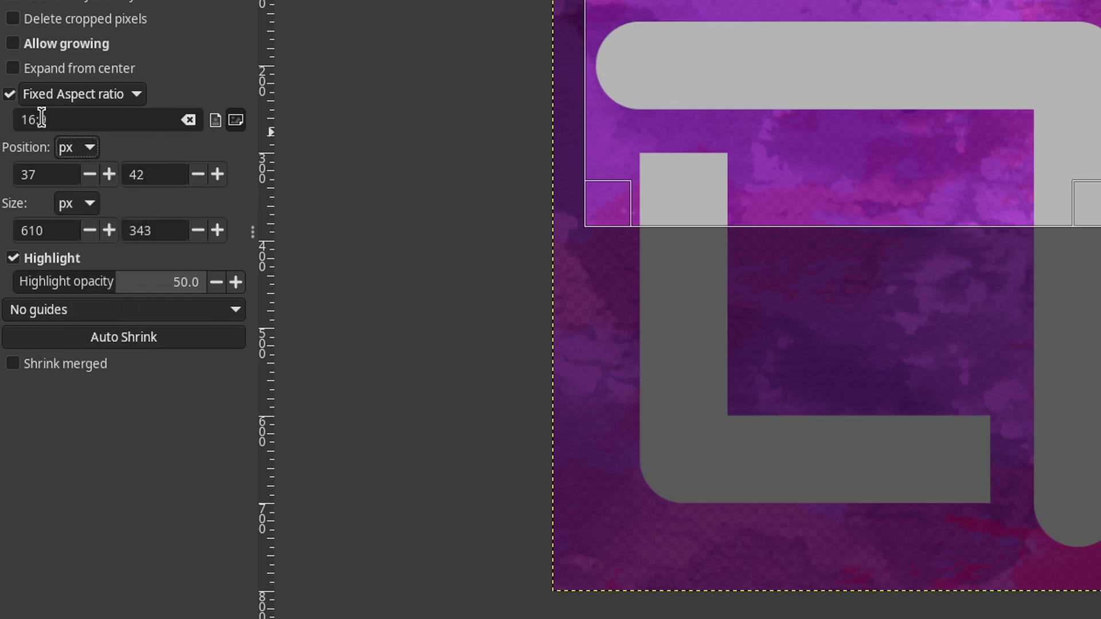
Turn off Fixed Aspect ratio and enlarge the crop region to 700×500
left_click(10, 94)
left_click_drag(108, 230, 108, 230)
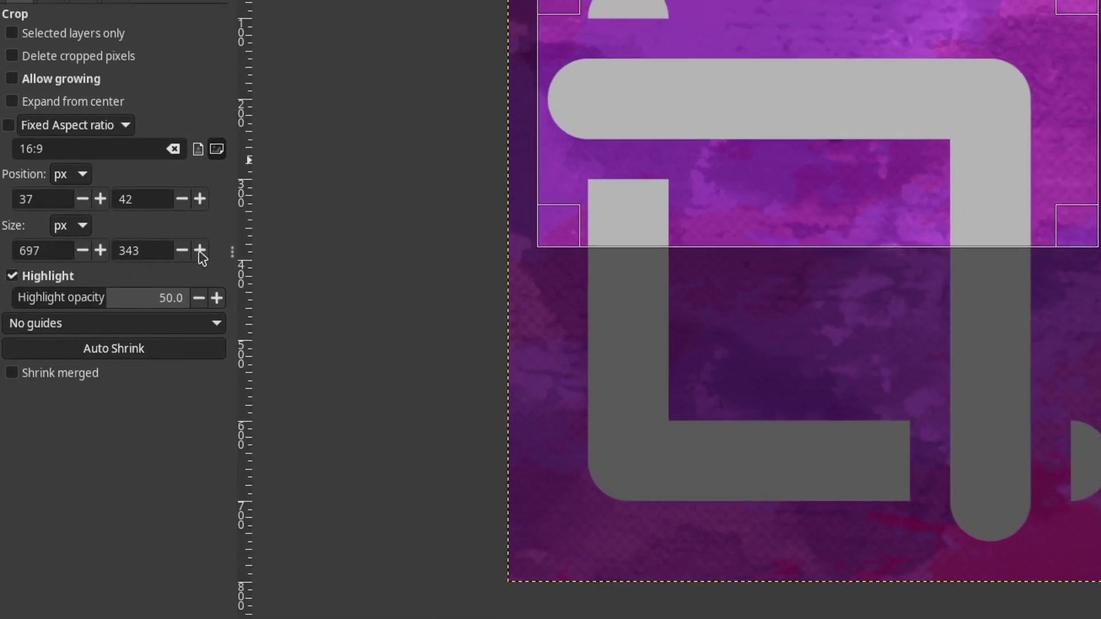
left_click_drag(200, 251, 178, 274)
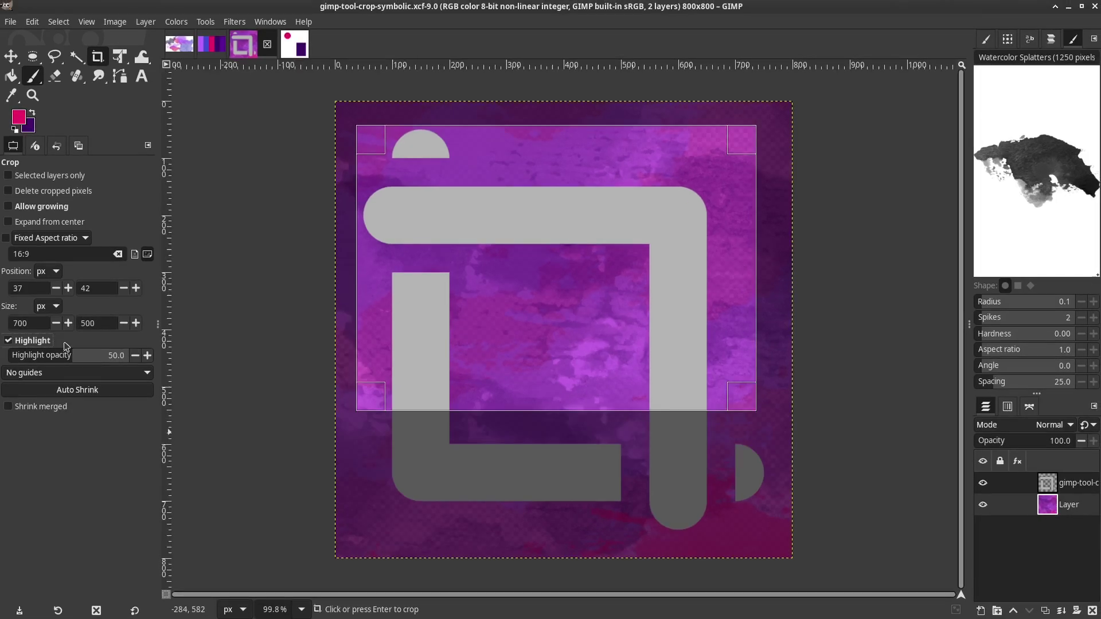
Crop only the selected layer with Selected layers only, then undo it
left_click(8, 176)
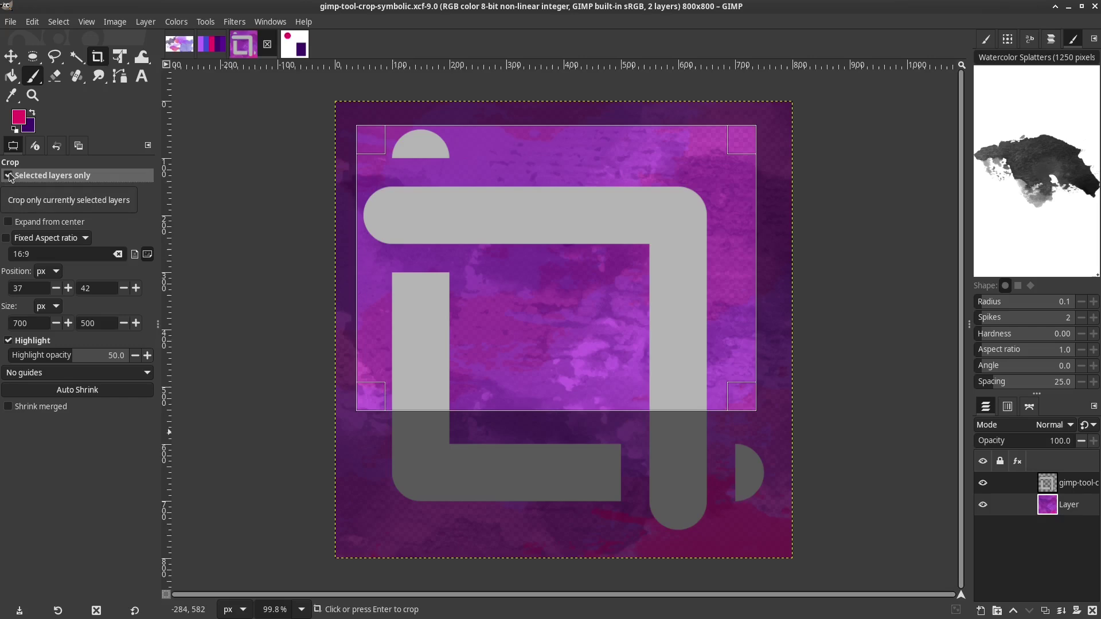
left_click(558, 293)
key("ctrl+z")
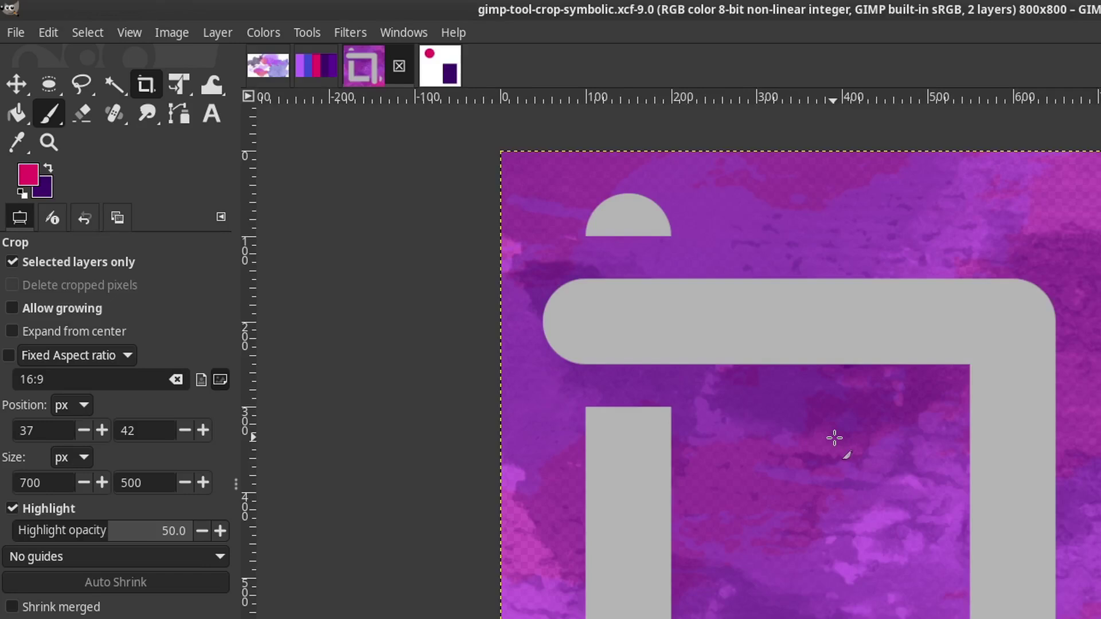
Clear the crop region, turn off Selected layers only, and turn on Delete cropped pixels
left_click(559, 389)
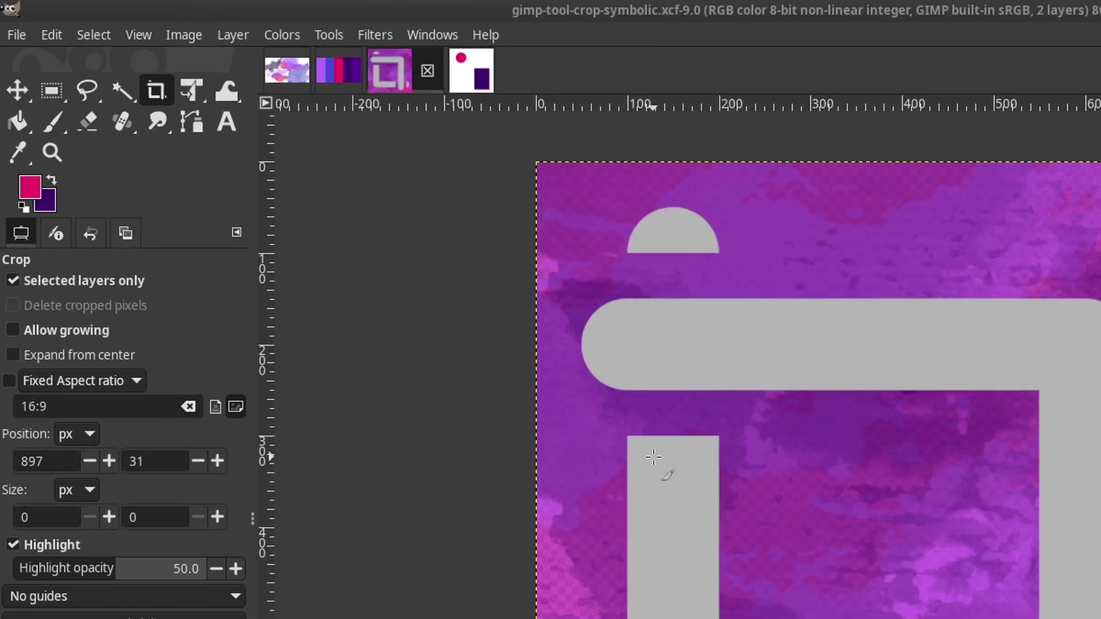
left_click(14, 281)
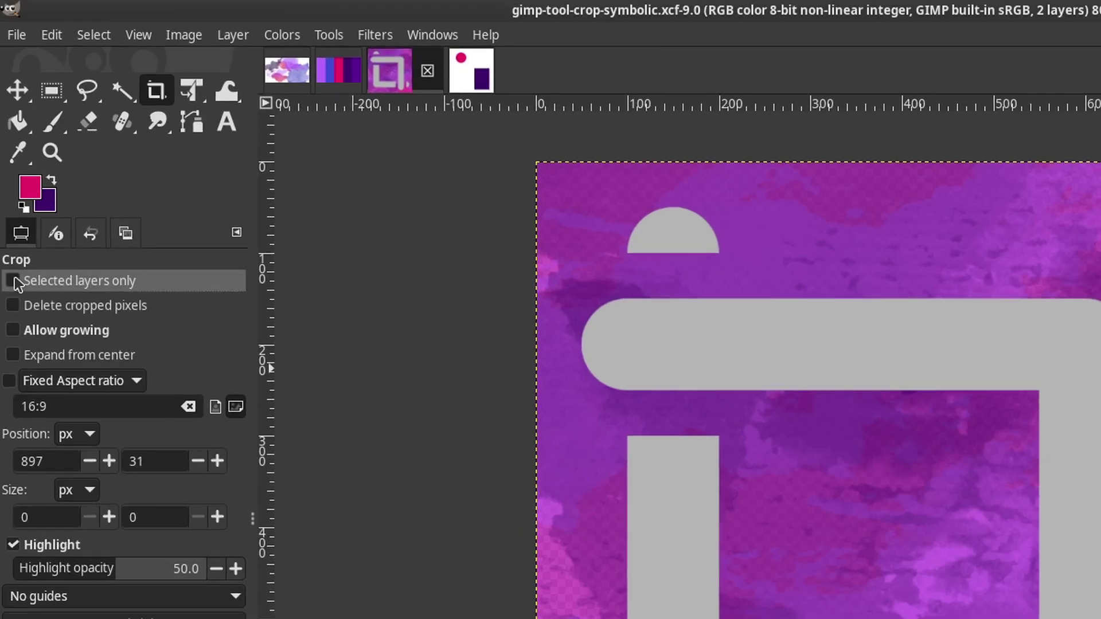
left_click(12, 306)
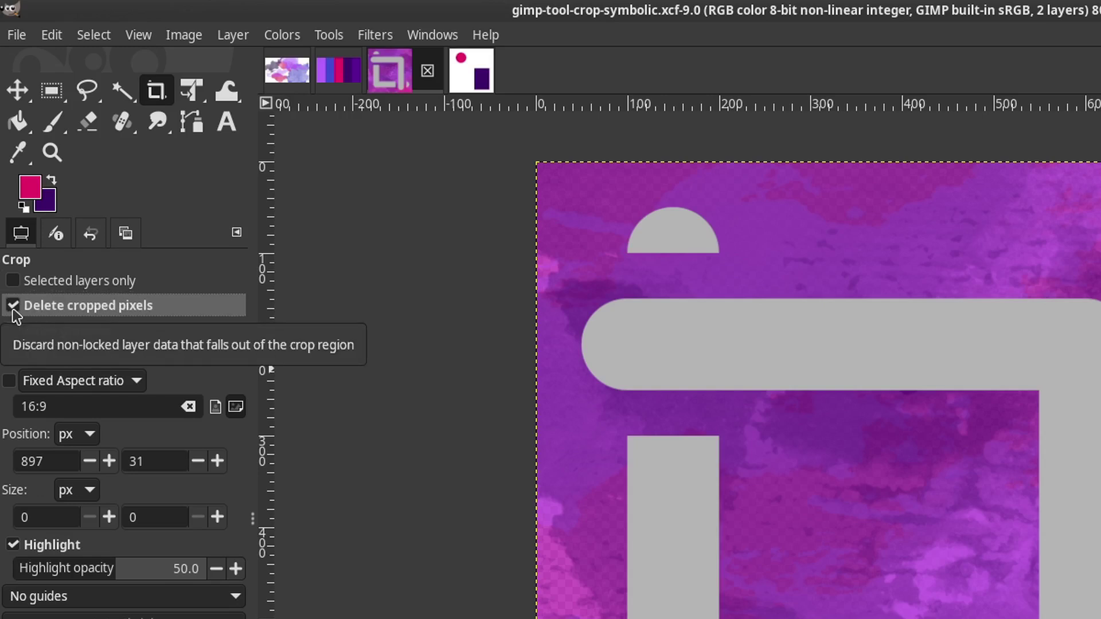
Turn off Delete cropped pixels, enable Allow growing, and crop the image to 496×410
left_click(13, 307)
left_click(12, 333)
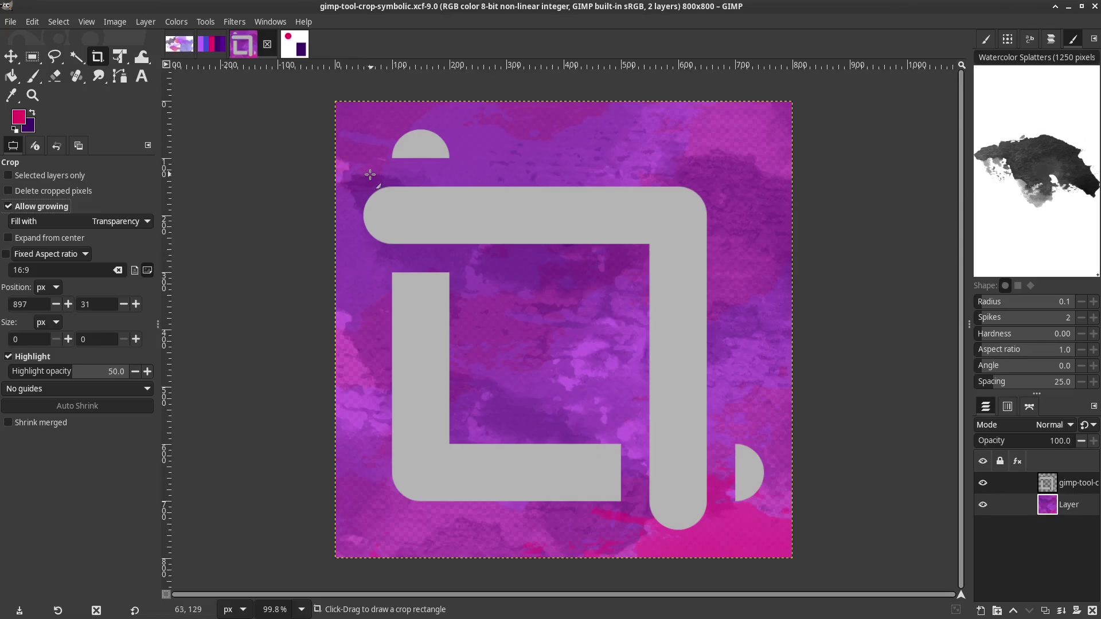
left_click_drag(592, 281, 770, 422)
left_click_drag(515, 285, 653, 409)
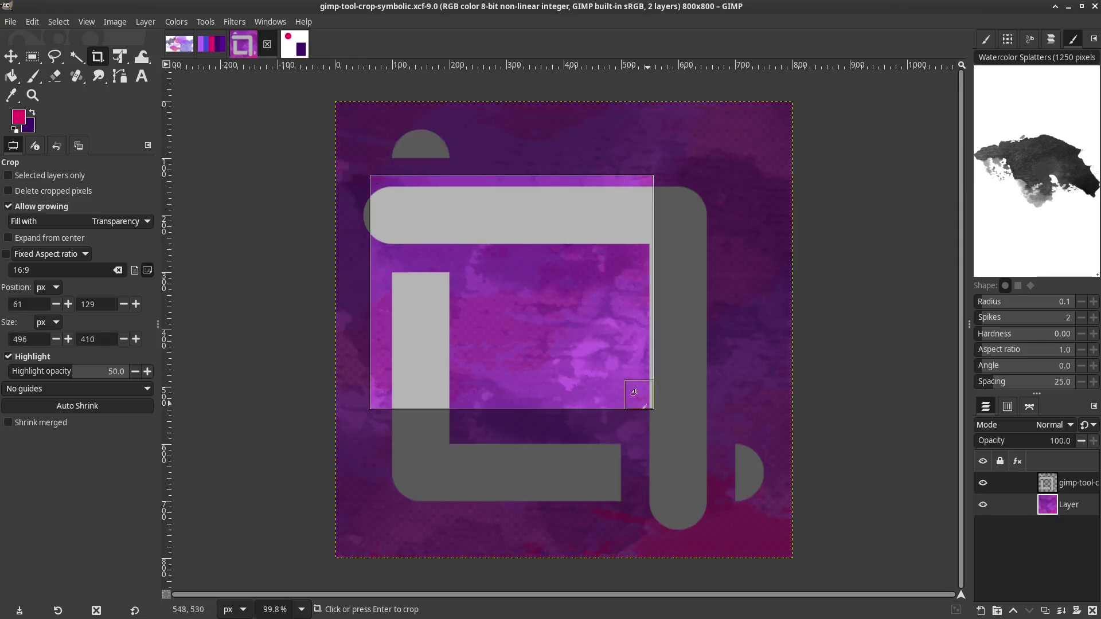
left_click(502, 305)
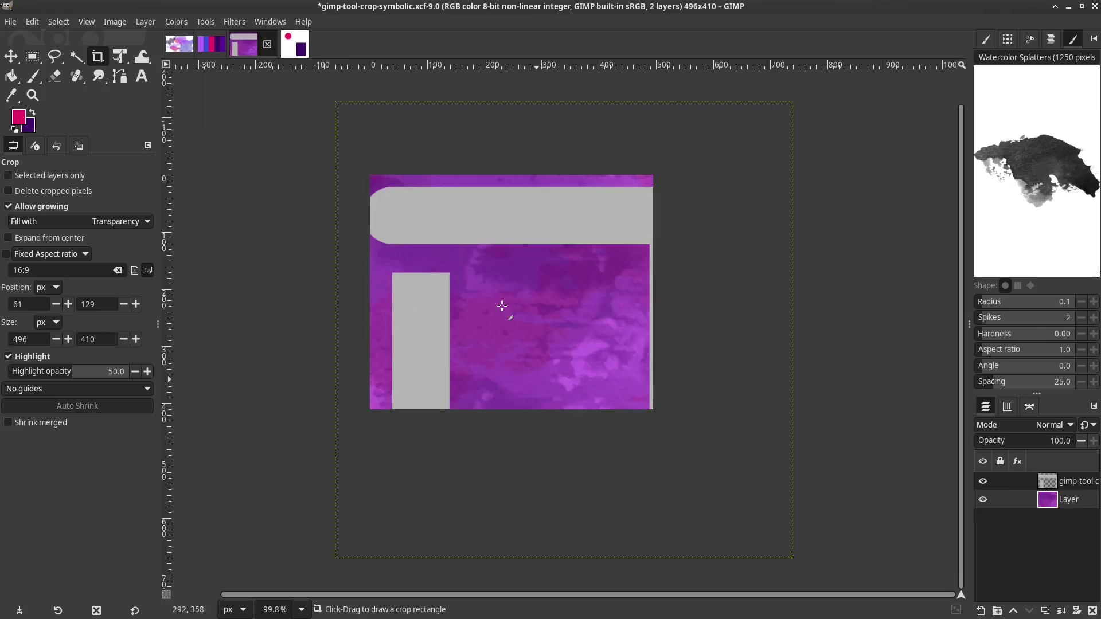
Try an oversized 912×848 crop, undo back to 800×800, and turn off Allow growing
left_click_drag(321, 94, 843, 579)
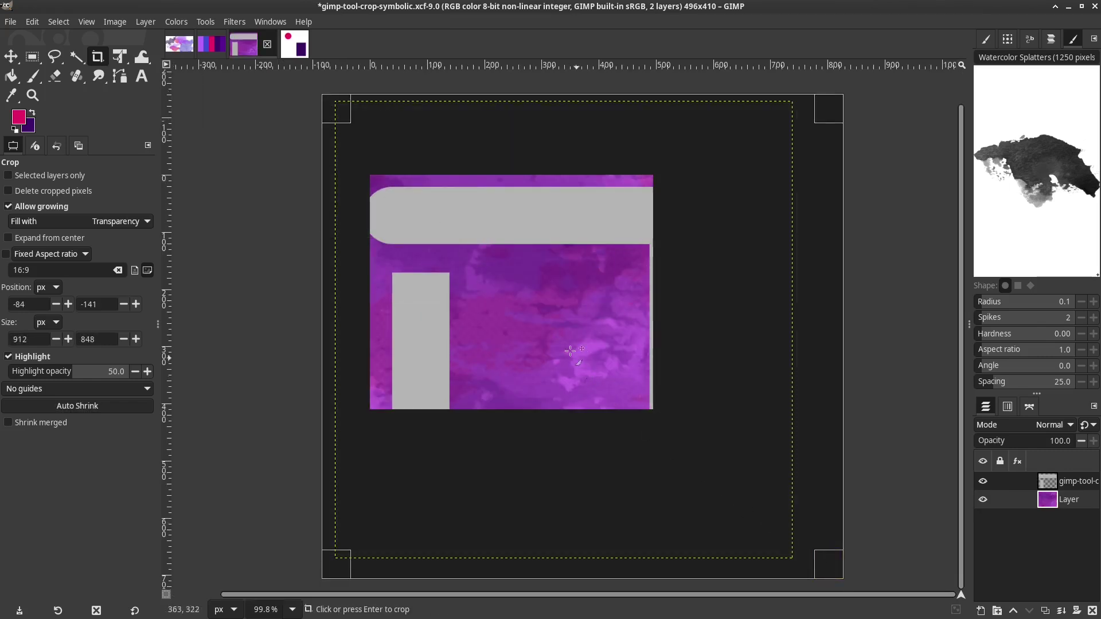
key("Return")
key("ctrl+z")
key("ctrl+y")
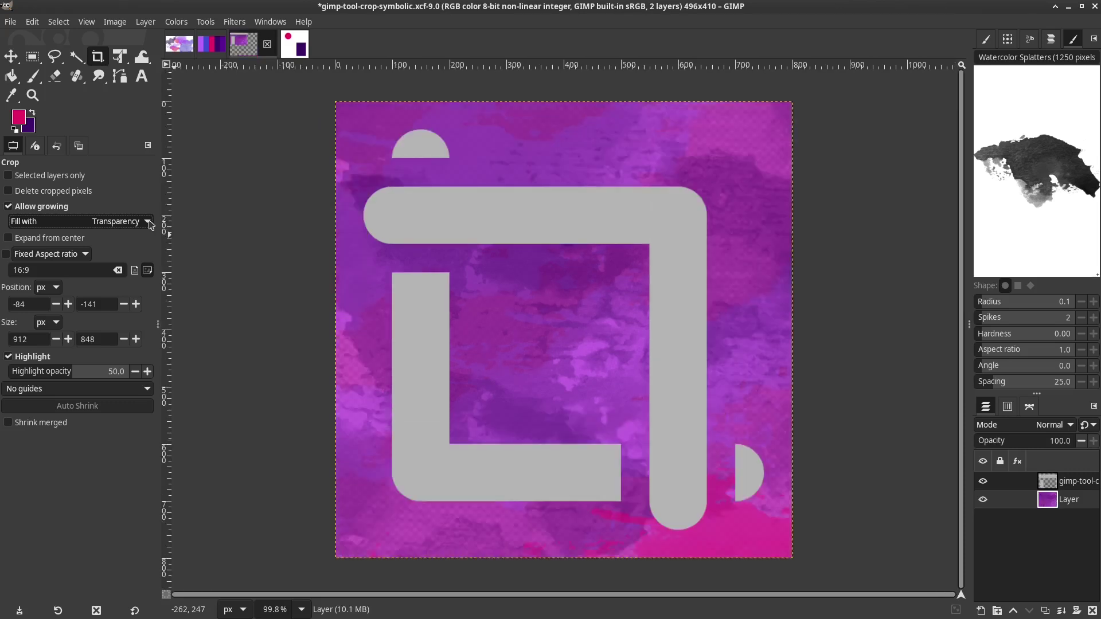
key("ctrl+z")
left_click(9, 208)
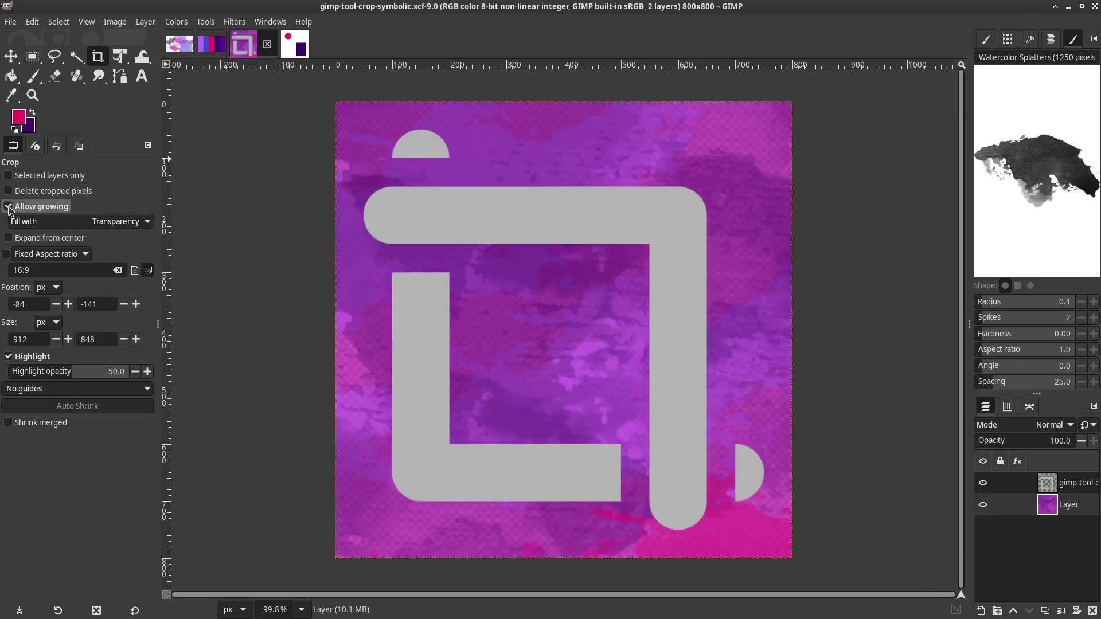
Enable Expand from center, draw a centered 255×248 crop region, then cancel it
left_click(9, 222)
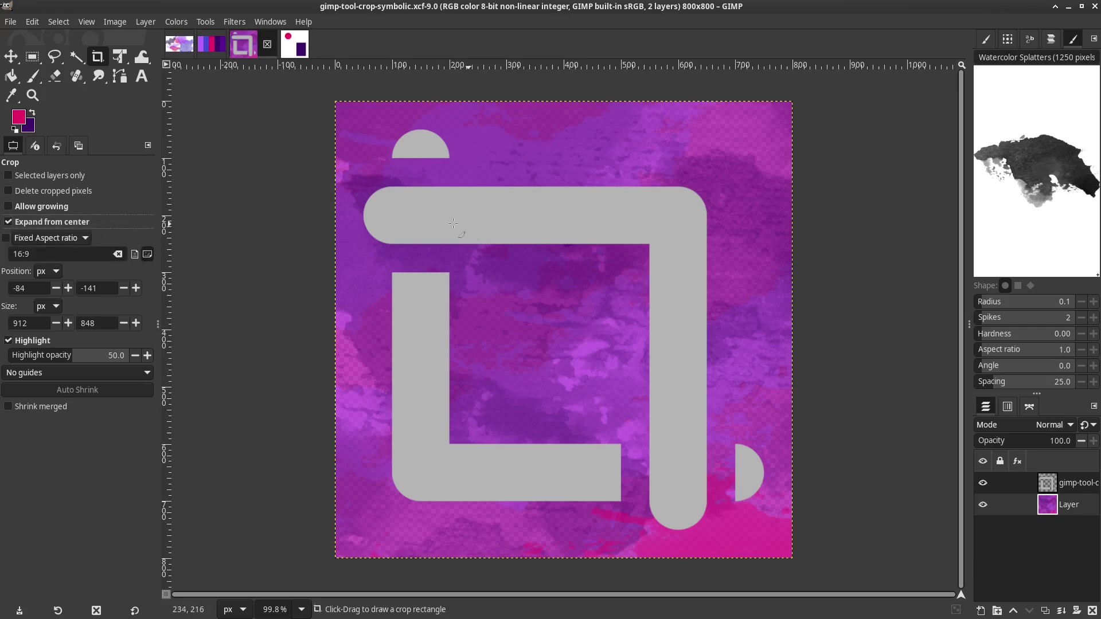
left_click_drag(453, 222, 559, 343)
left_click_drag(492, 238, 560, 295)
left_click_drag(445, 197, 468, 232)
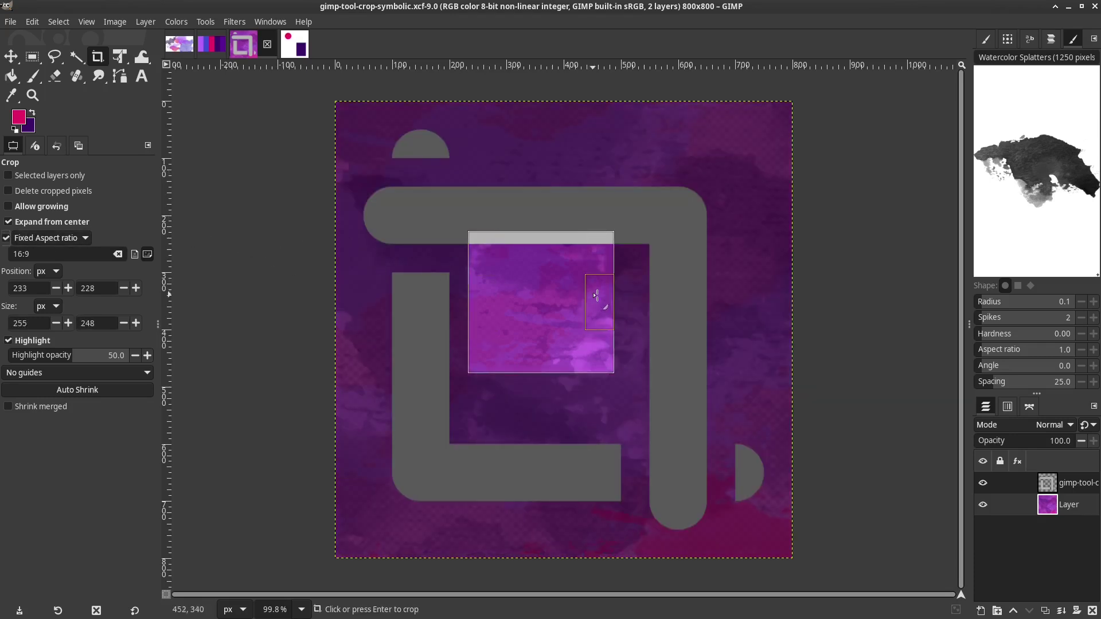
key("Escape")
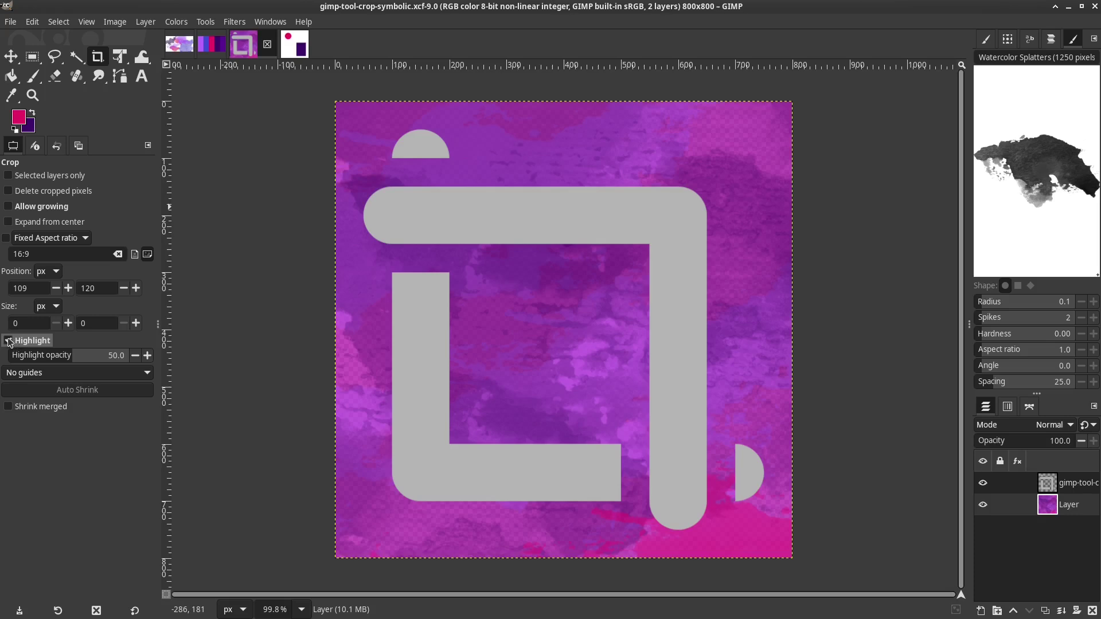
Draw a 427×444 crop area in the grey frame with Highlight off, then re-enable Highlight
left_click(8, 341)
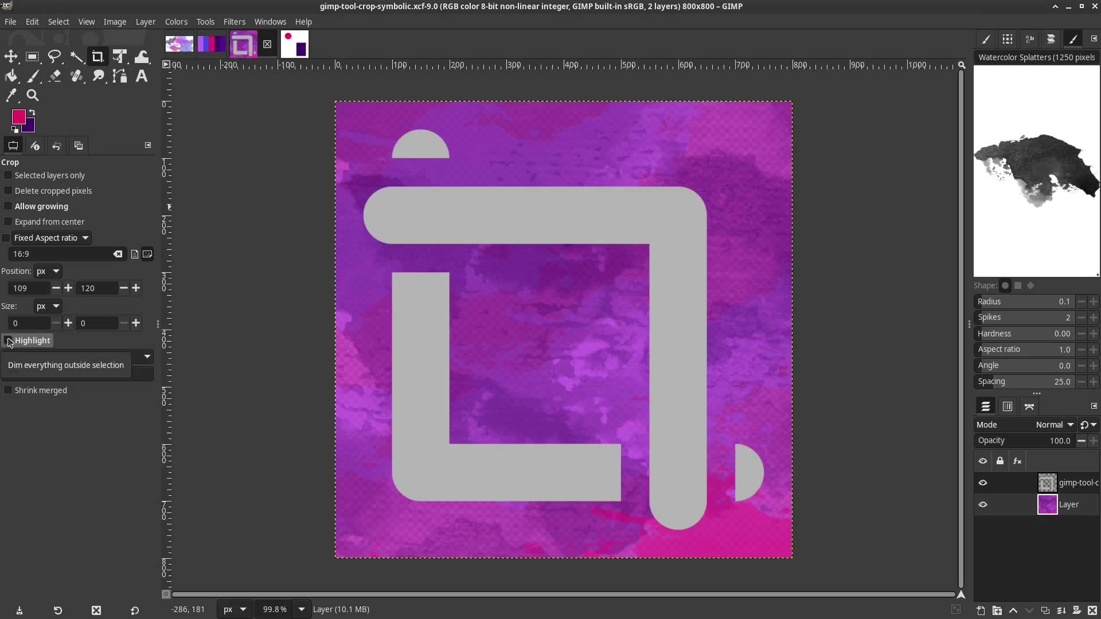
left_click_drag(422, 209, 660, 465)
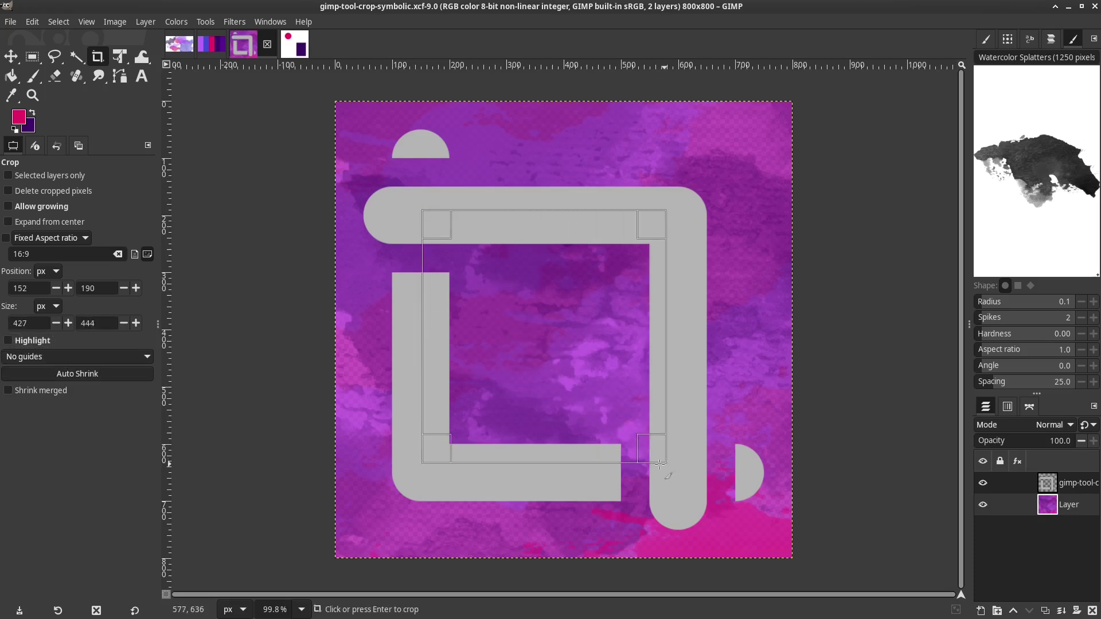
left_click(31, 343)
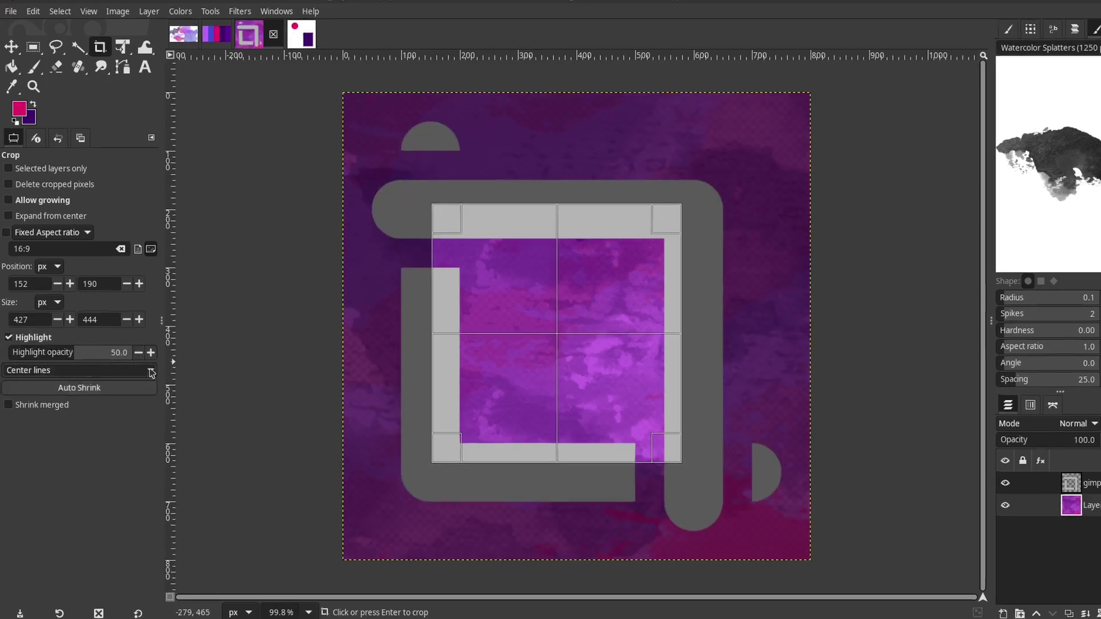
Set crop guides to Rule of fifths, then No guides, and start a 341×290 crop near the pink circle
left_click(74, 372)
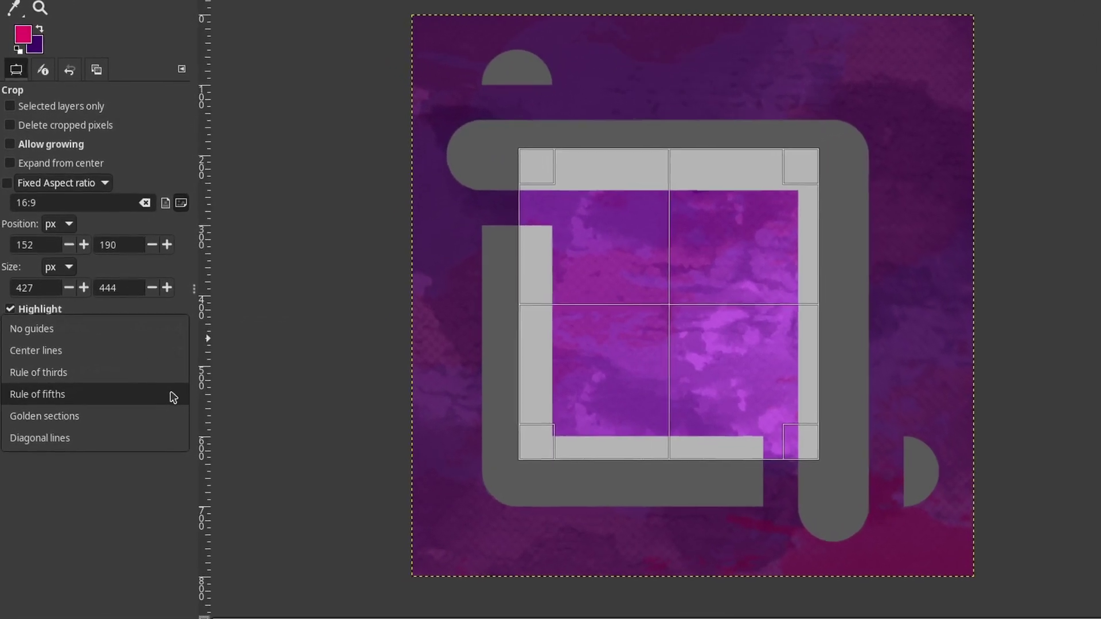
left_click(174, 396)
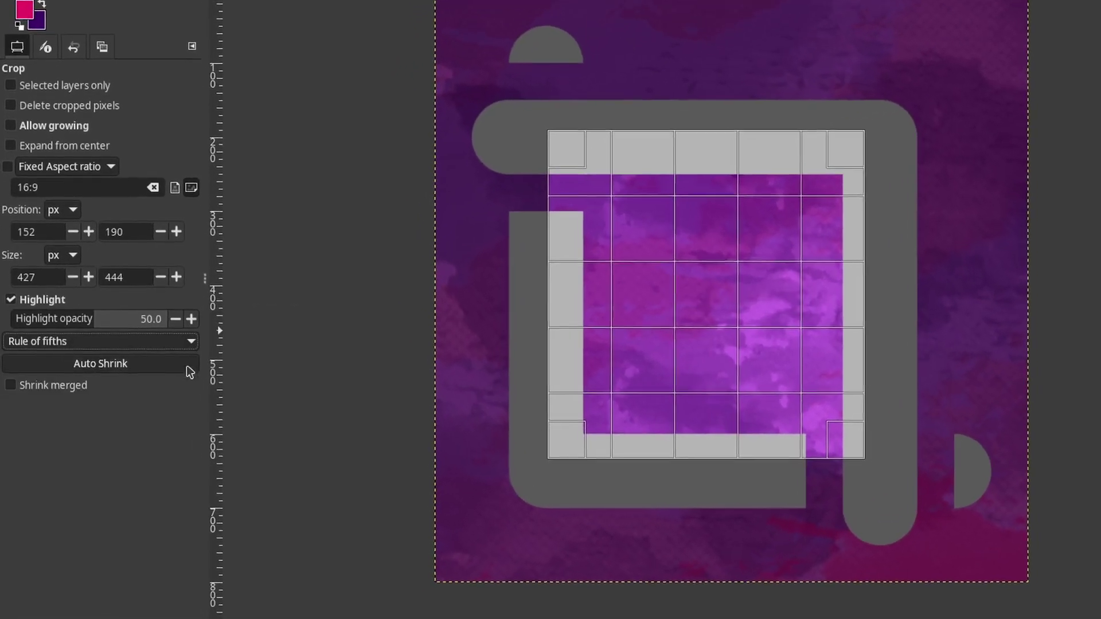
left_click(222, 325)
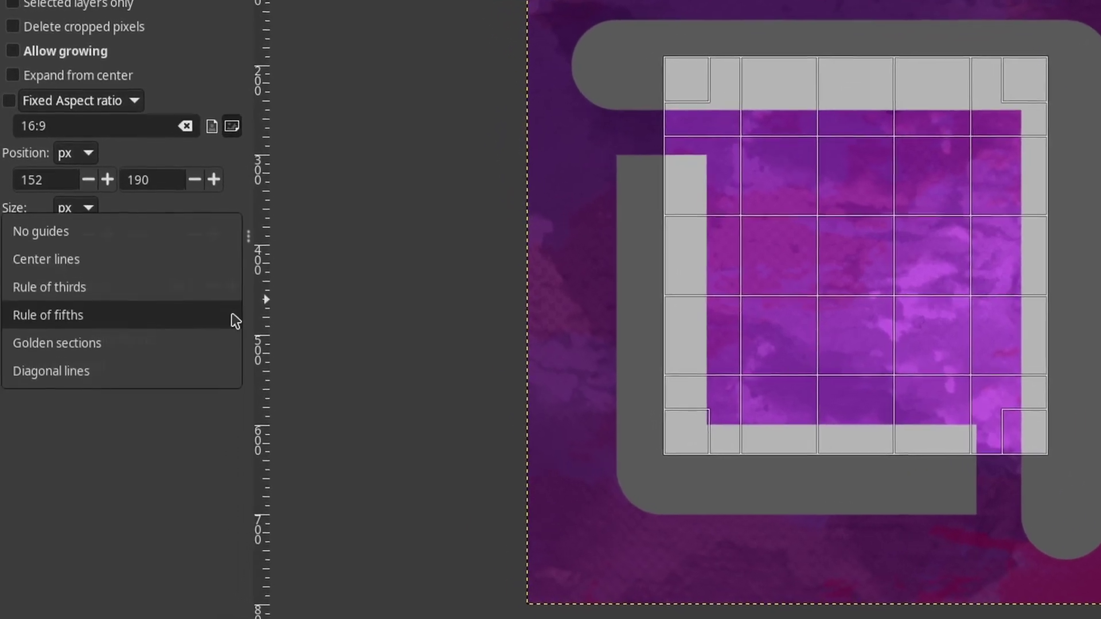
left_click(208, 235)
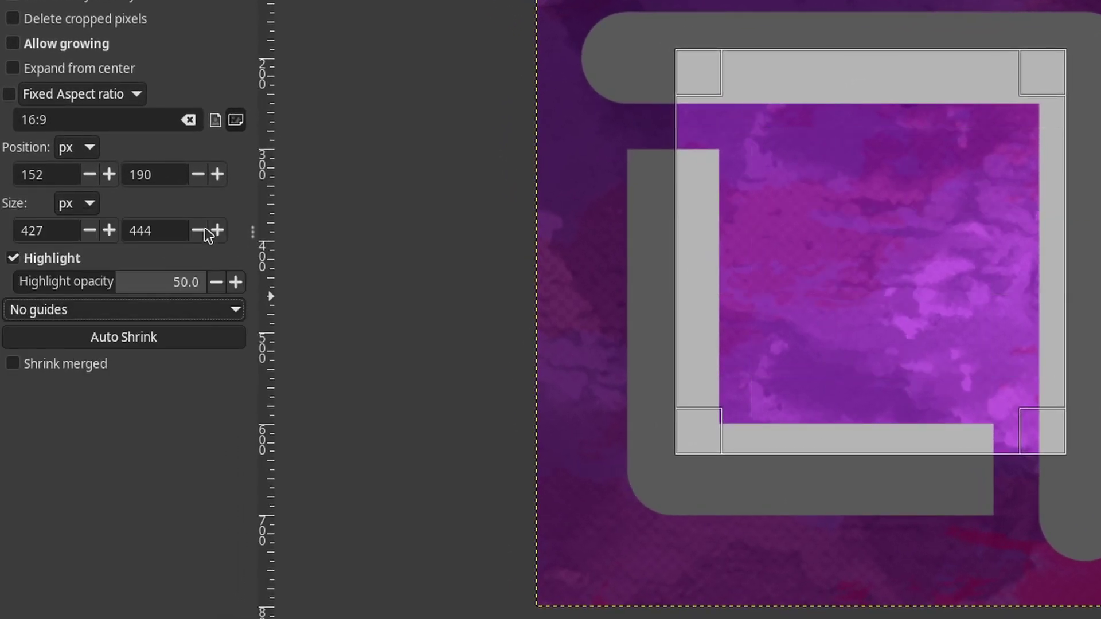
left_click_drag(361, 126, 556, 292)
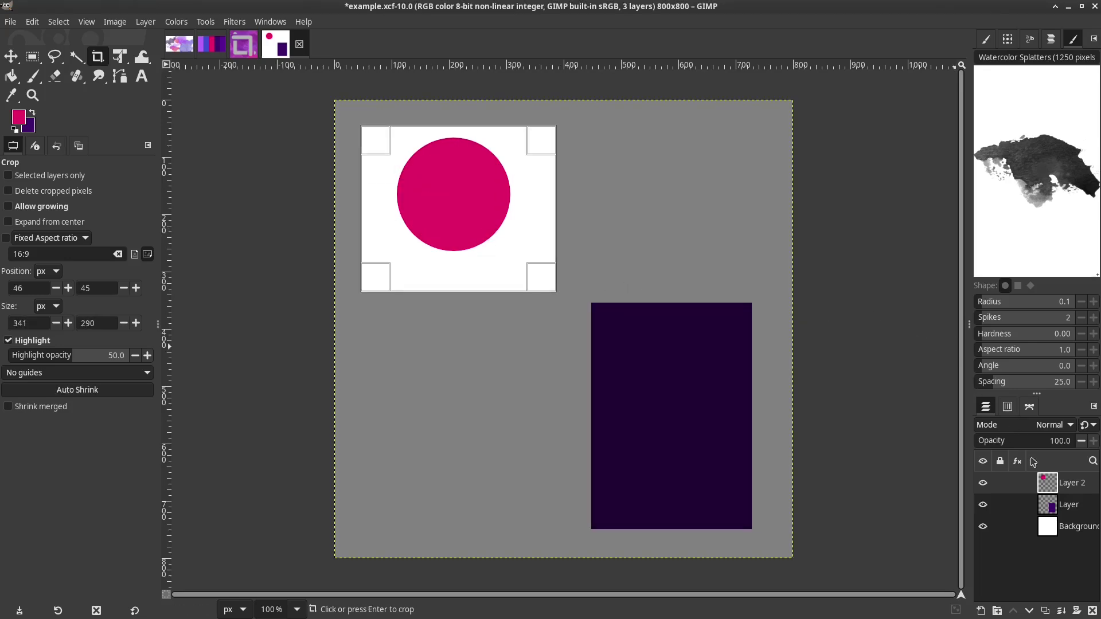
Hide the Layer and Background layers and Auto Shrink the crop to the pink circle
left_click(983, 504)
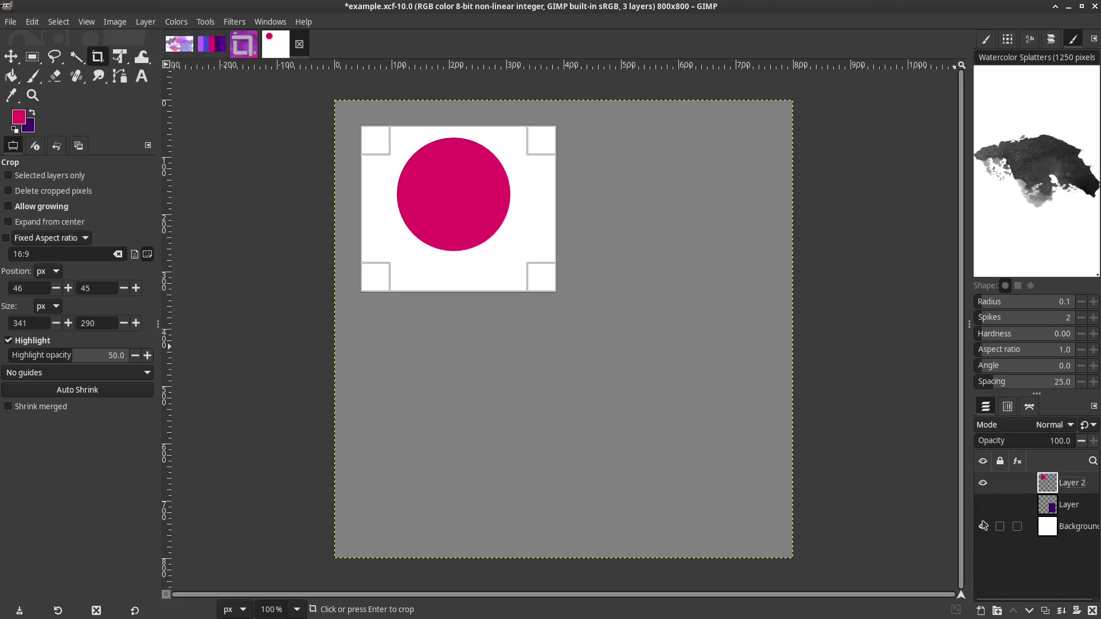
left_click(983, 527)
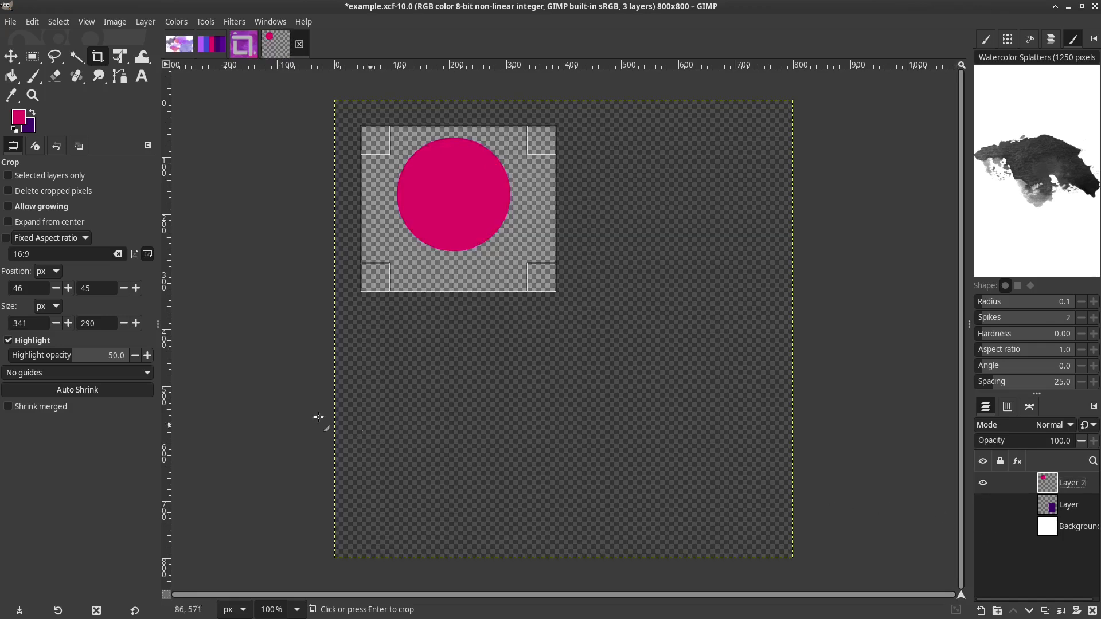
left_click(93, 390)
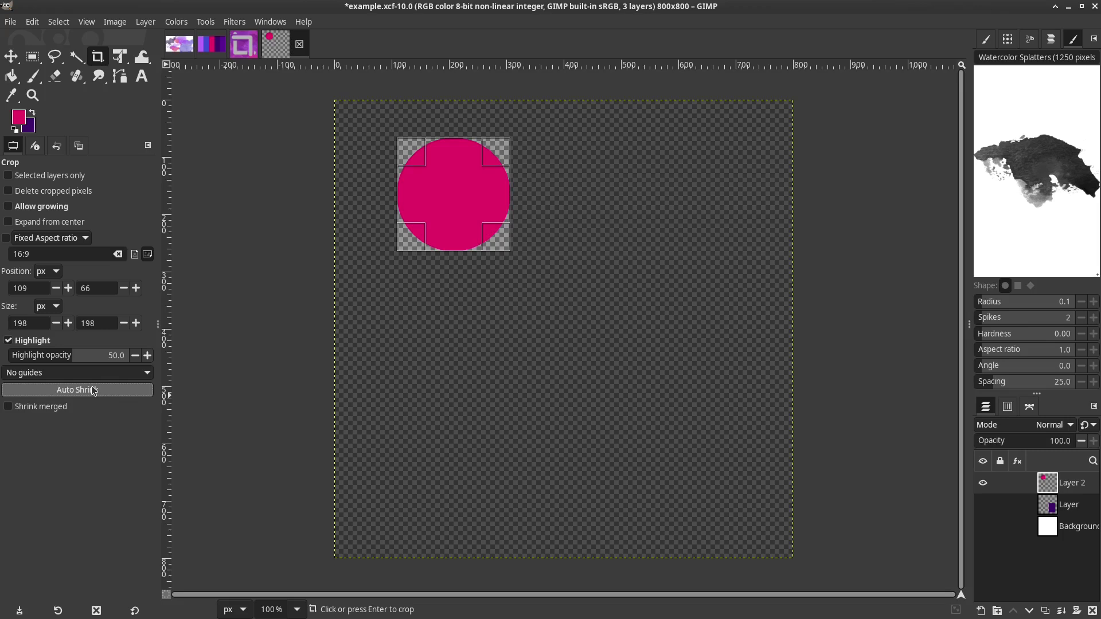
Show the Layer and Background layers again and discard the crop area
left_click(983, 504)
left_click(982, 527)
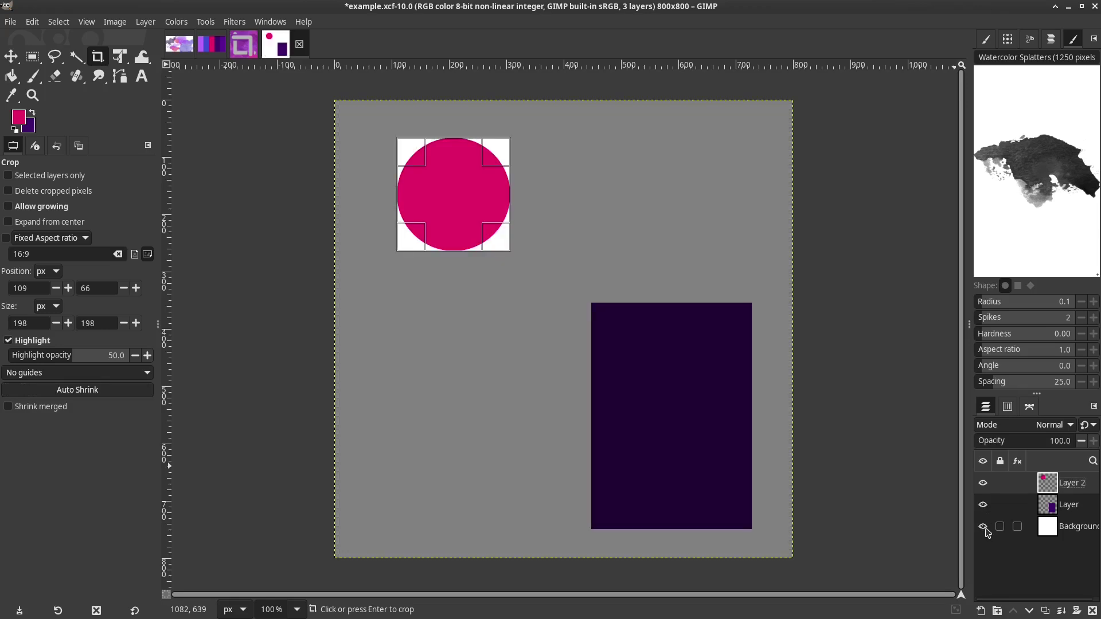
left_click(747, 262)
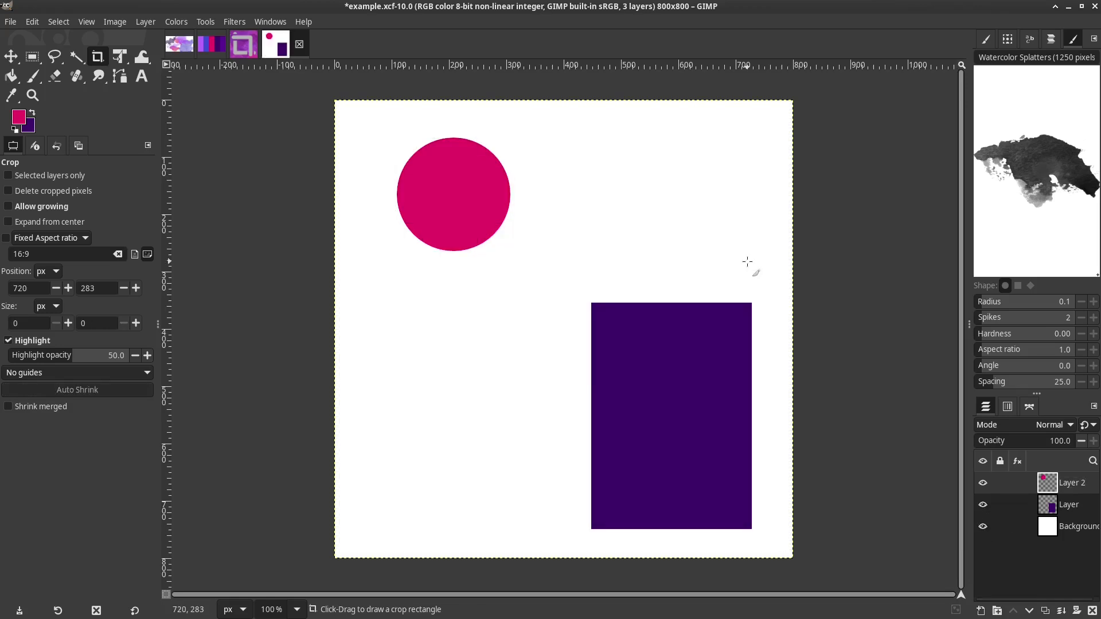
Crop 'Layer' to its content, then restore it with Layers to Image Size
left_click(1074, 509)
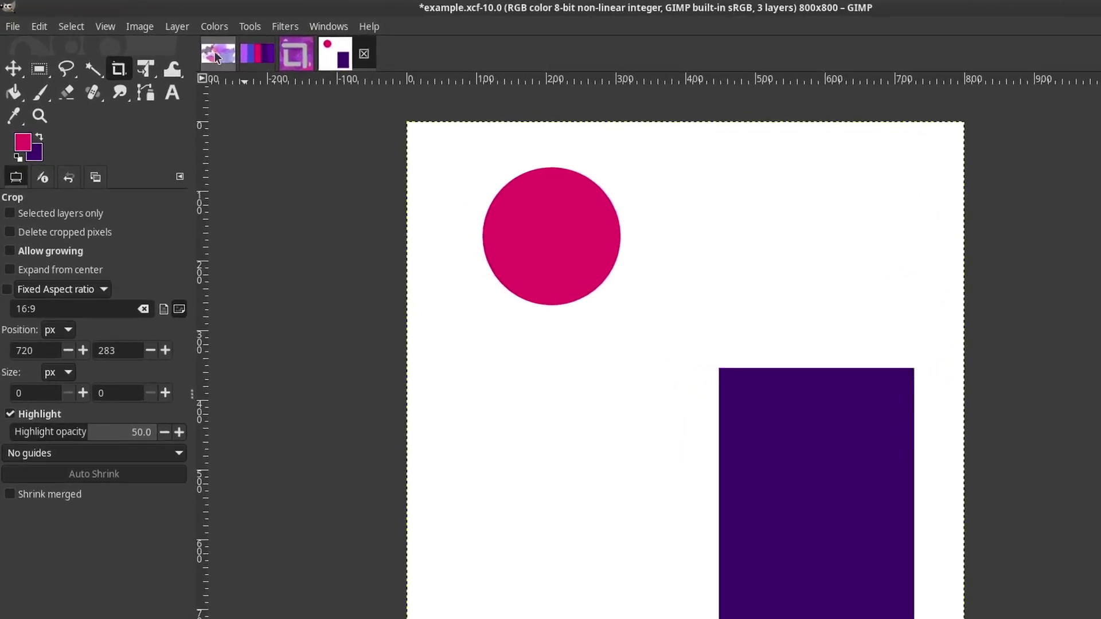
left_click(177, 26)
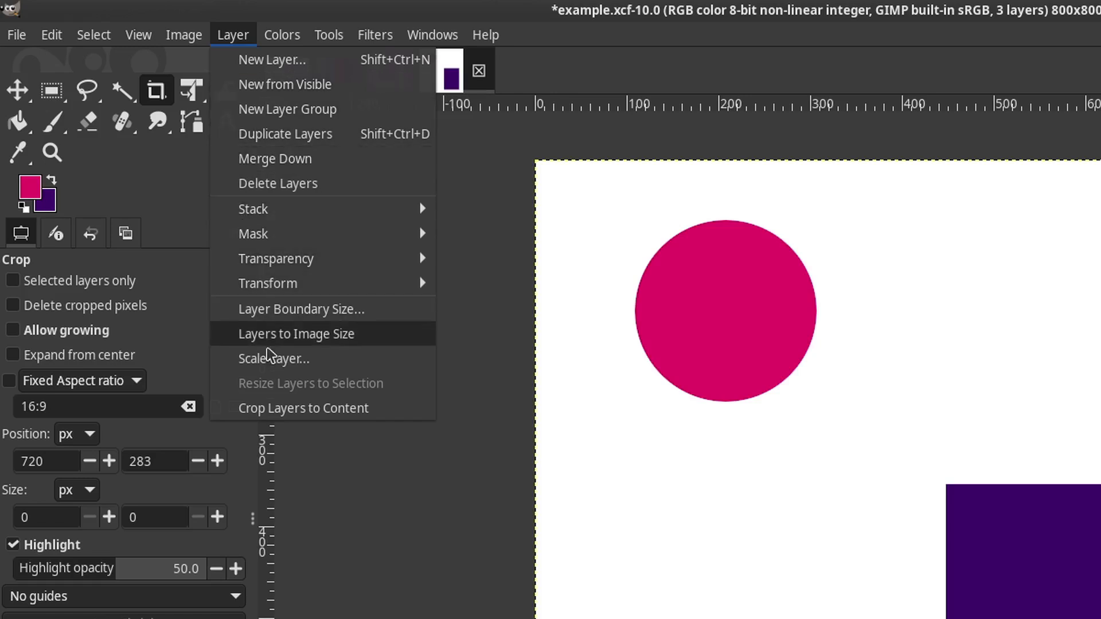
left_click(288, 409)
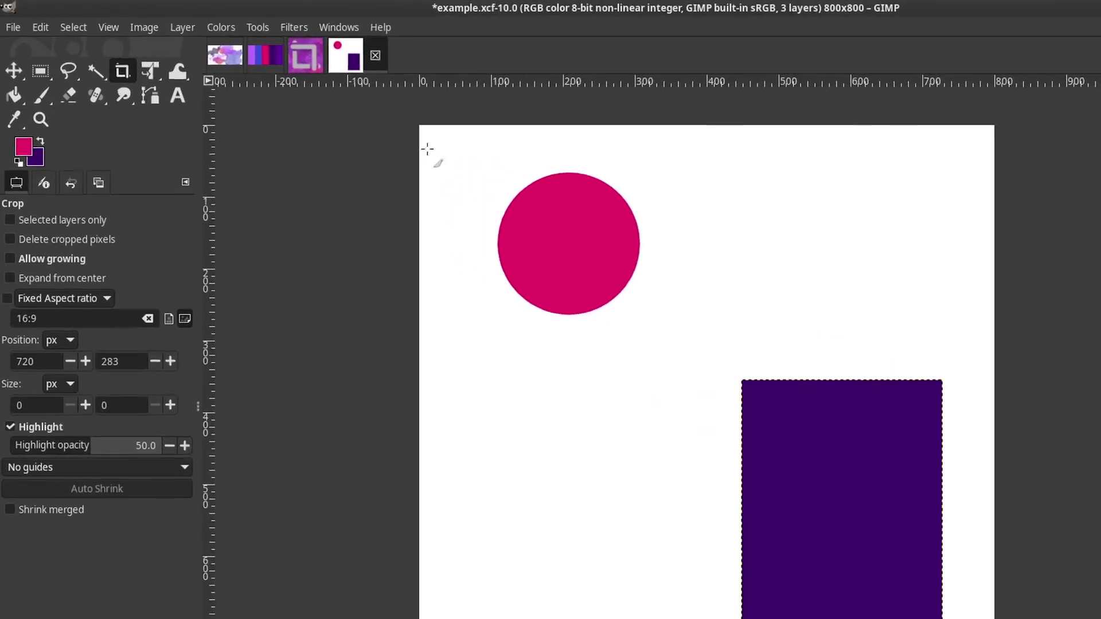
left_click(197, 29)
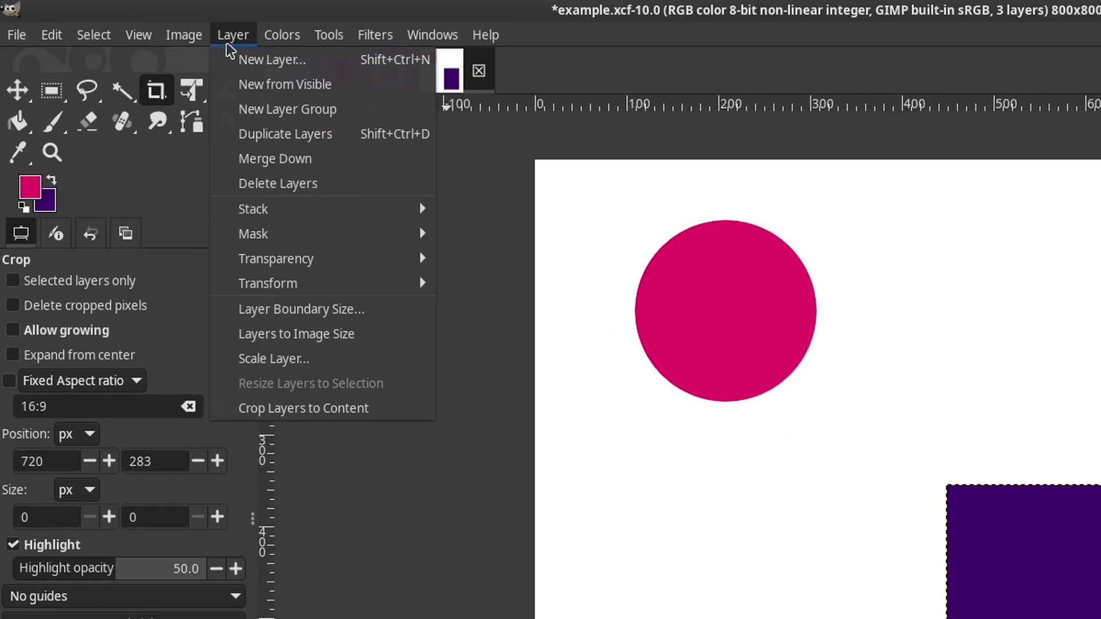
left_click(279, 341)
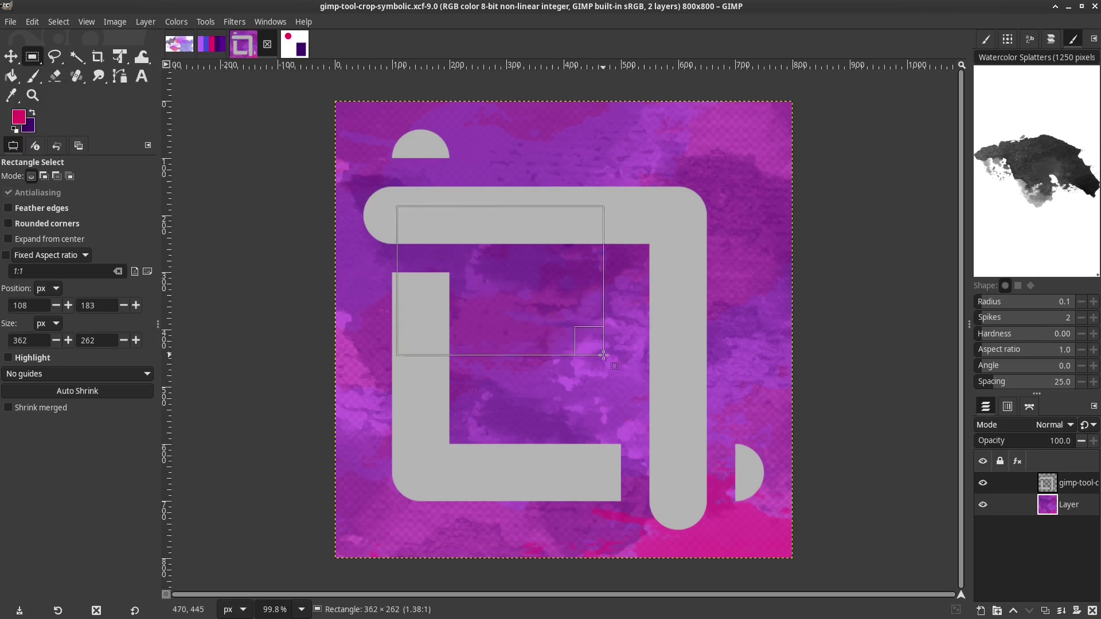
Select the frame icon's upper-left corner and crop the image to that 387×371 selection
left_click_drag(603, 355, 610, 403)
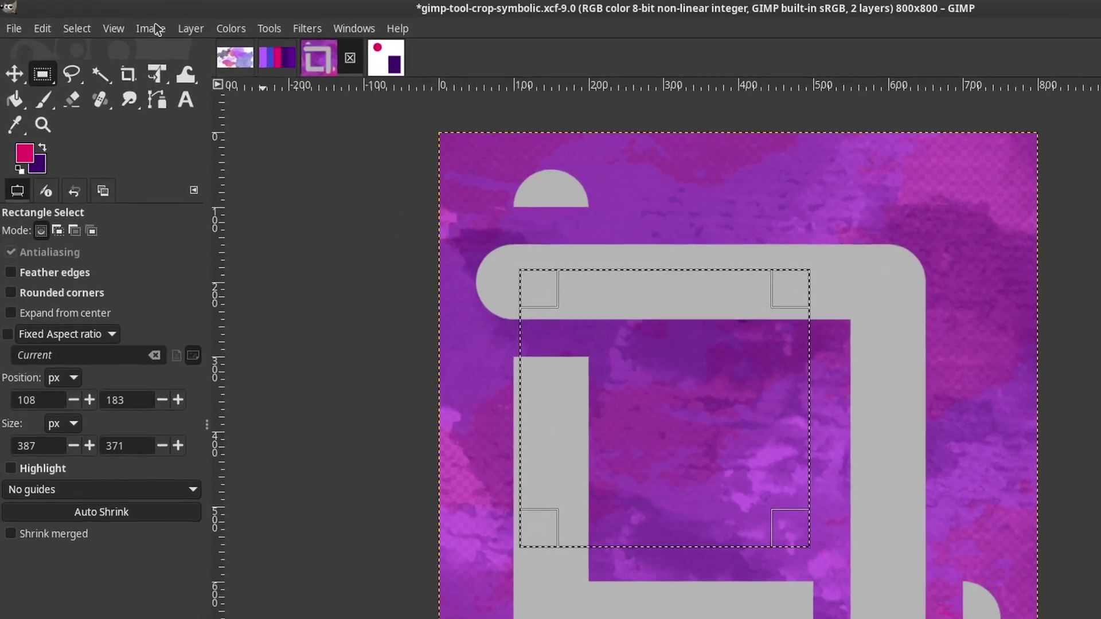
left_click(143, 26)
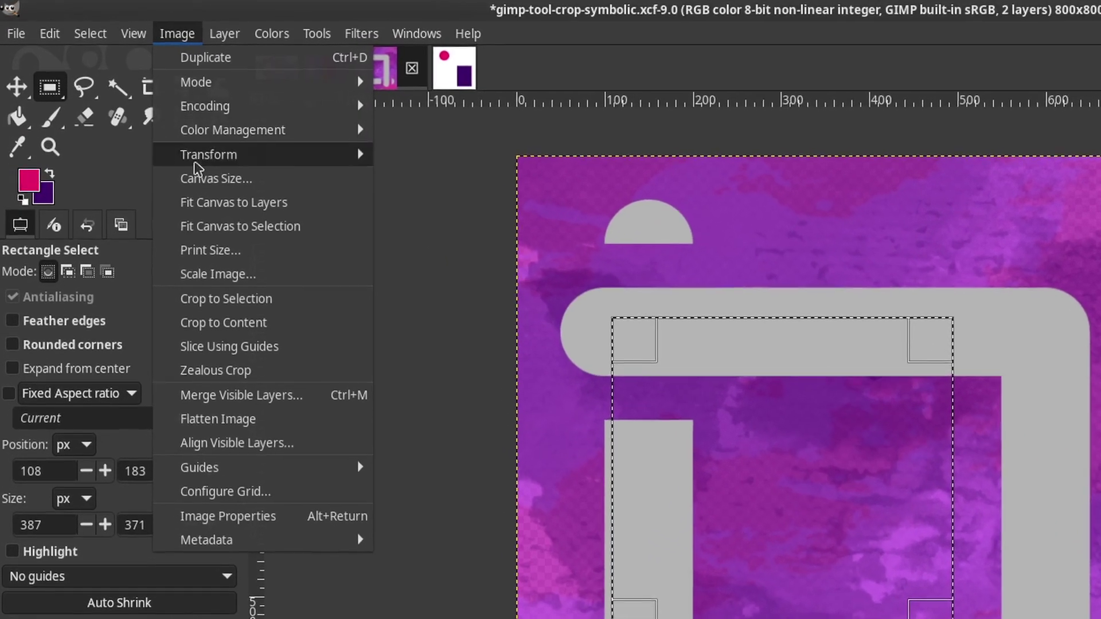
left_click(242, 314)
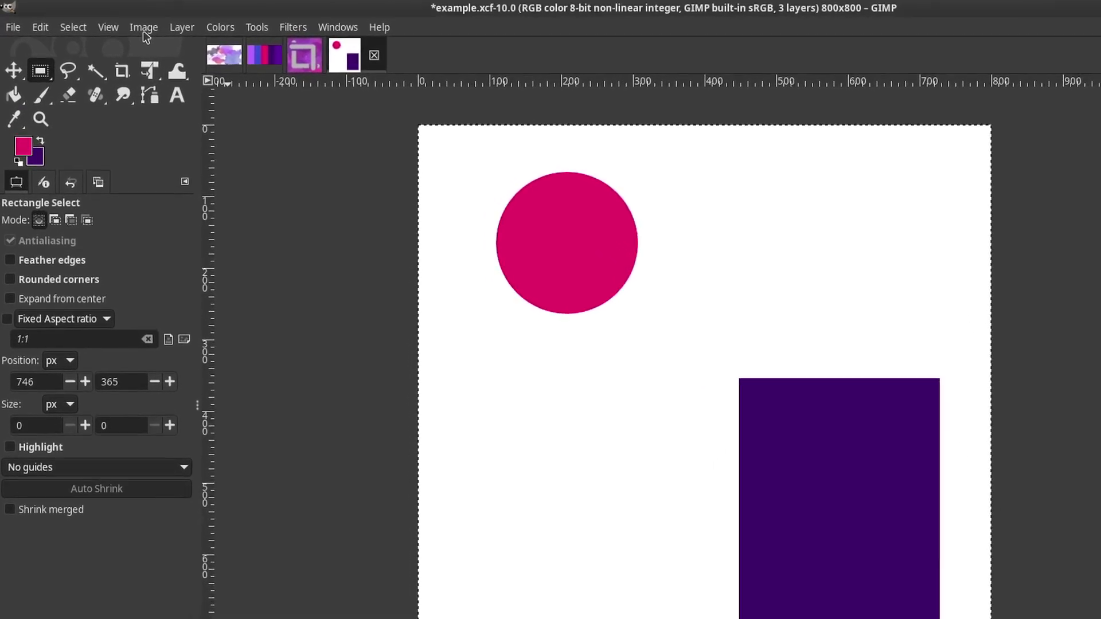
Apply Crop to Content and Zealous Crop to example.xcf, then open Canvas Size
left_click(132, 27)
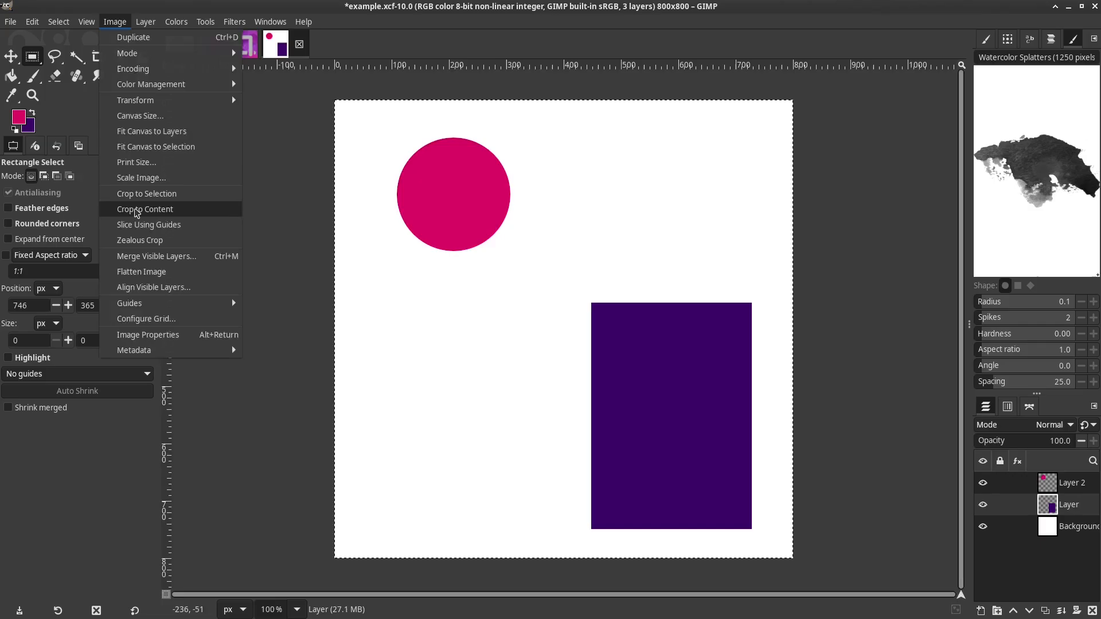
left_click(219, 340)
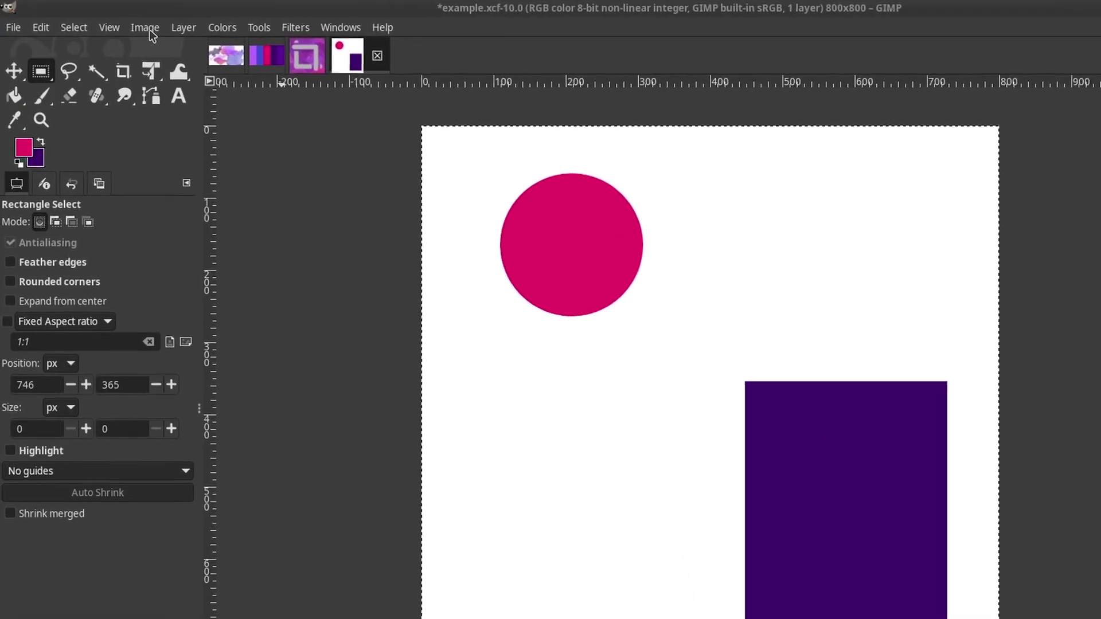
left_click(140, 27)
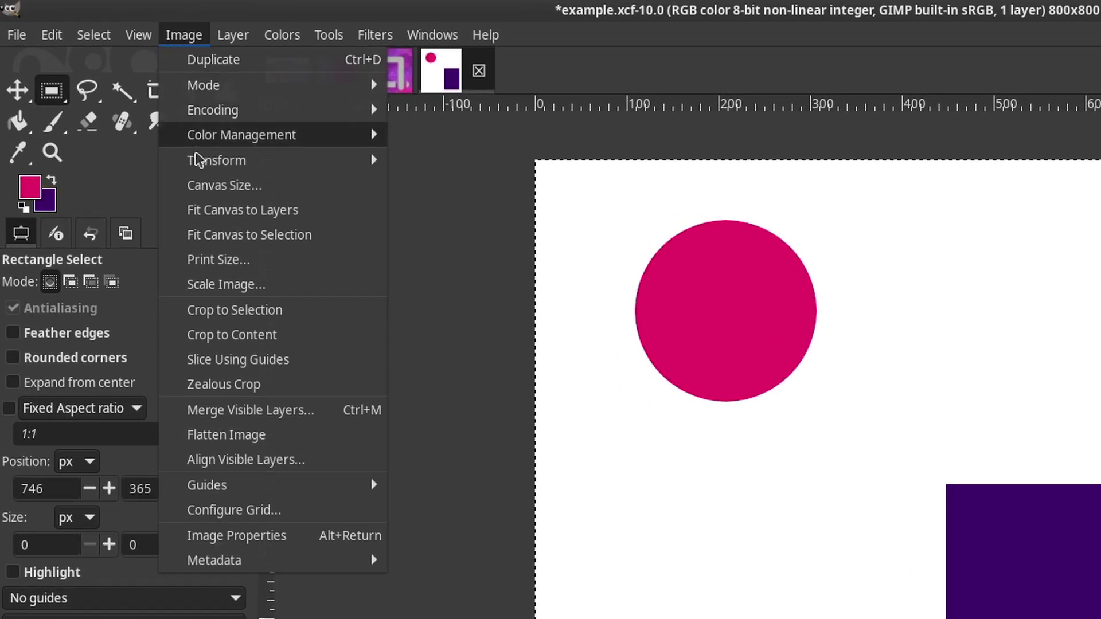
left_click(229, 384)
left_click(188, 184)
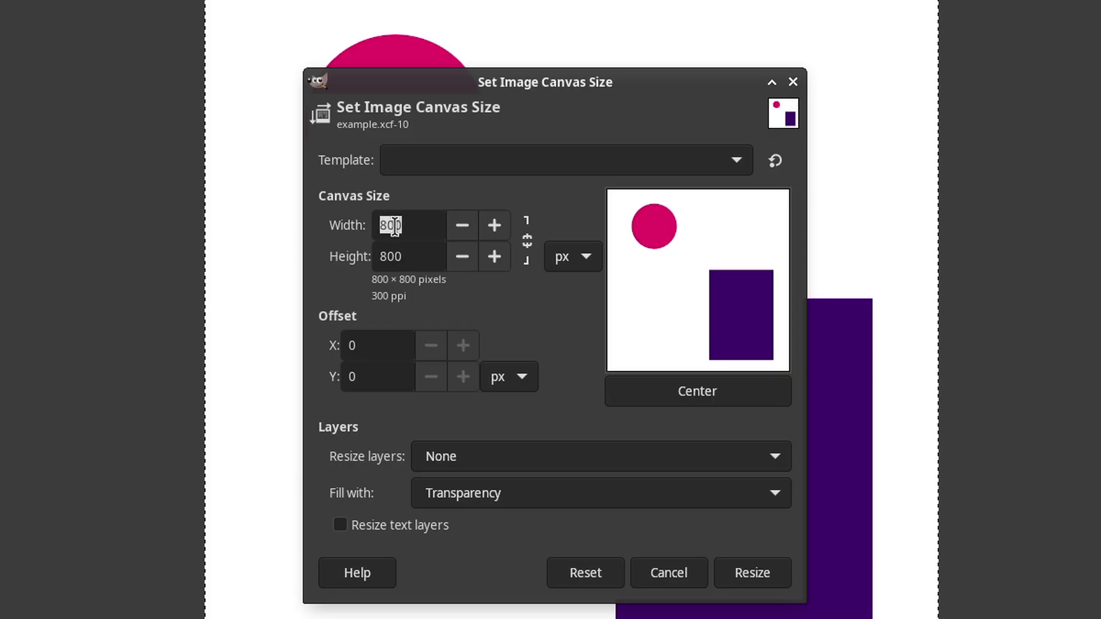
Resize example.xcf's canvas to 400×400 px with the image offset to -167, -132
type("400")
key("Tab")
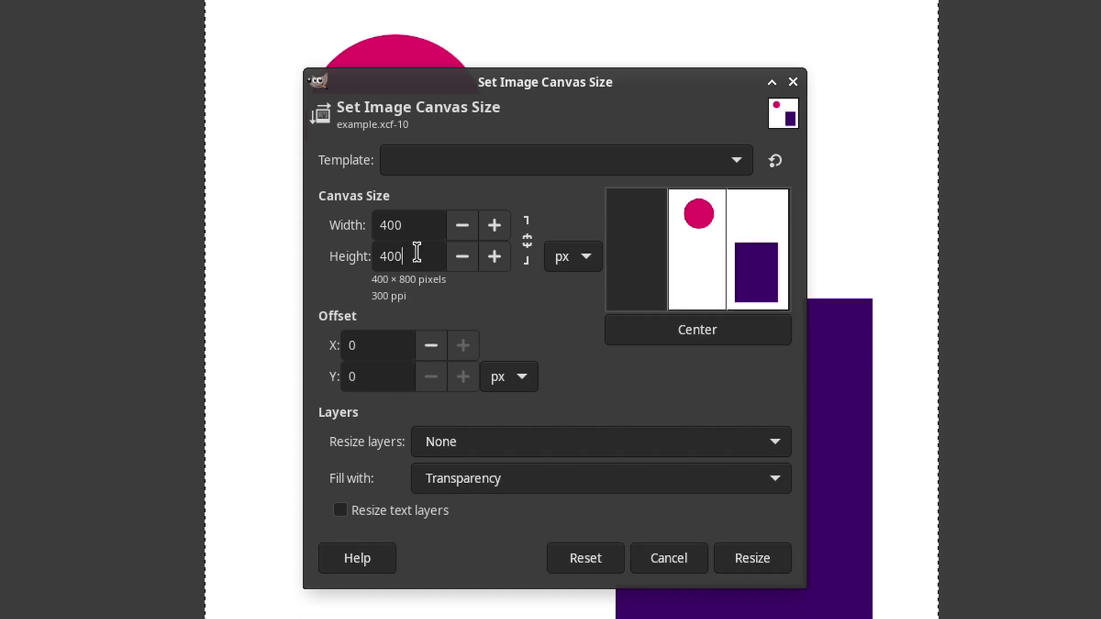
key("Tab")
mouse_move(696, 278)
left_mouse_down()
mouse_move(673, 362)
mouse_move(703, 264)
mouse_move(708, 315)
mouse_move(664, 285)
mouse_move(687, 275)
mouse_move(703, 293)
mouse_move(694, 298)
left_mouse_up()
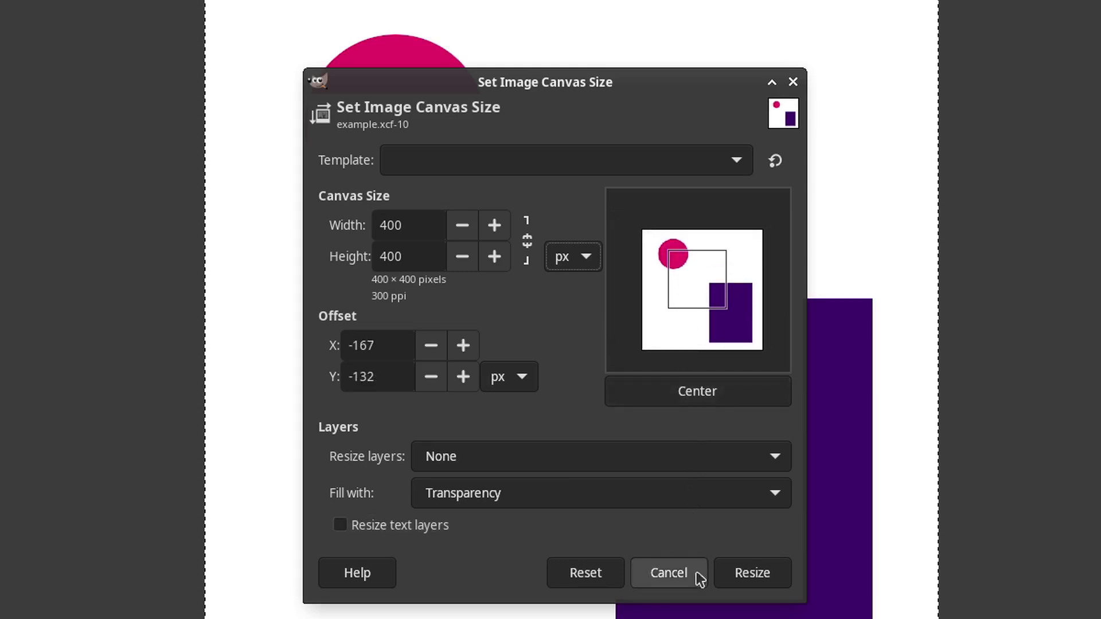
left_click(732, 574)
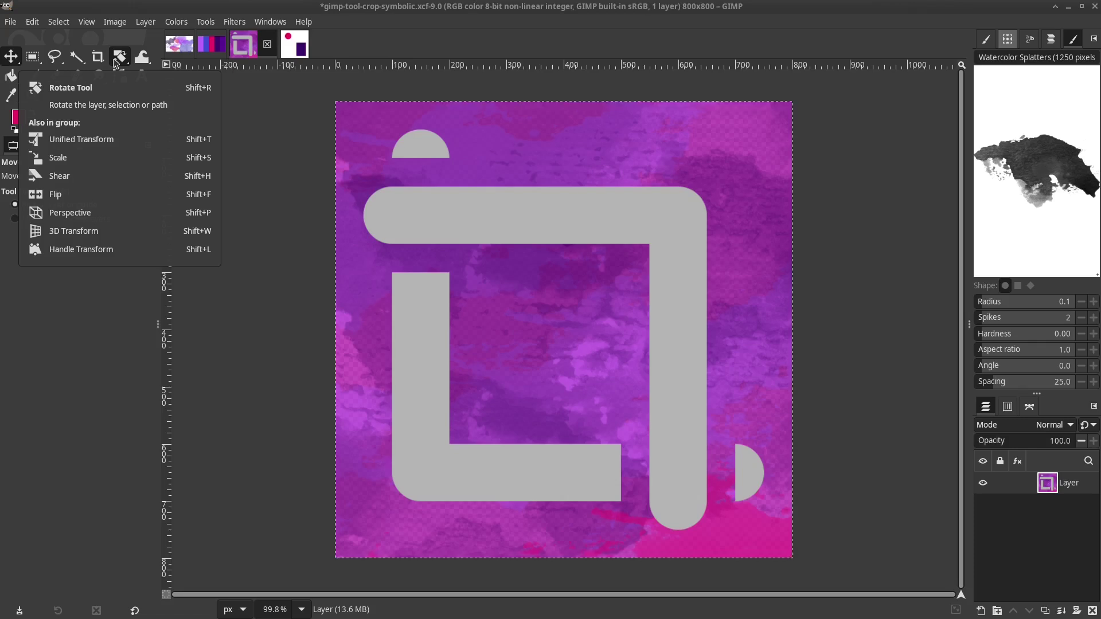
Rotate the frame icon layer by -123.05° about its centre at 400, 400
left_click(118, 57)
left_click(247, 96)
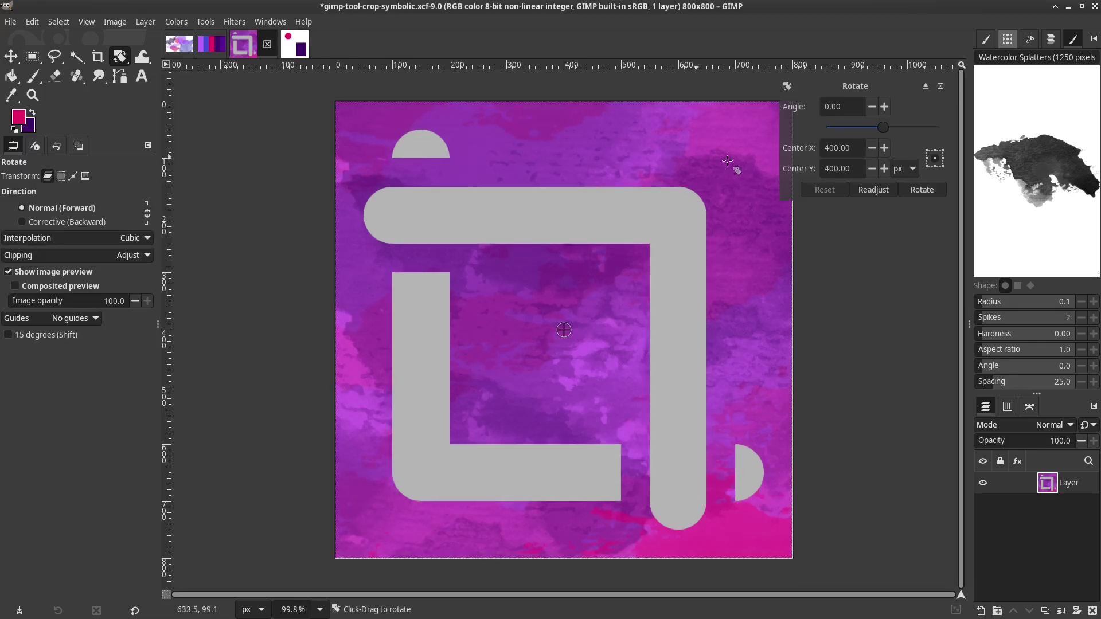
left_click_drag(727, 162, 337, 263)
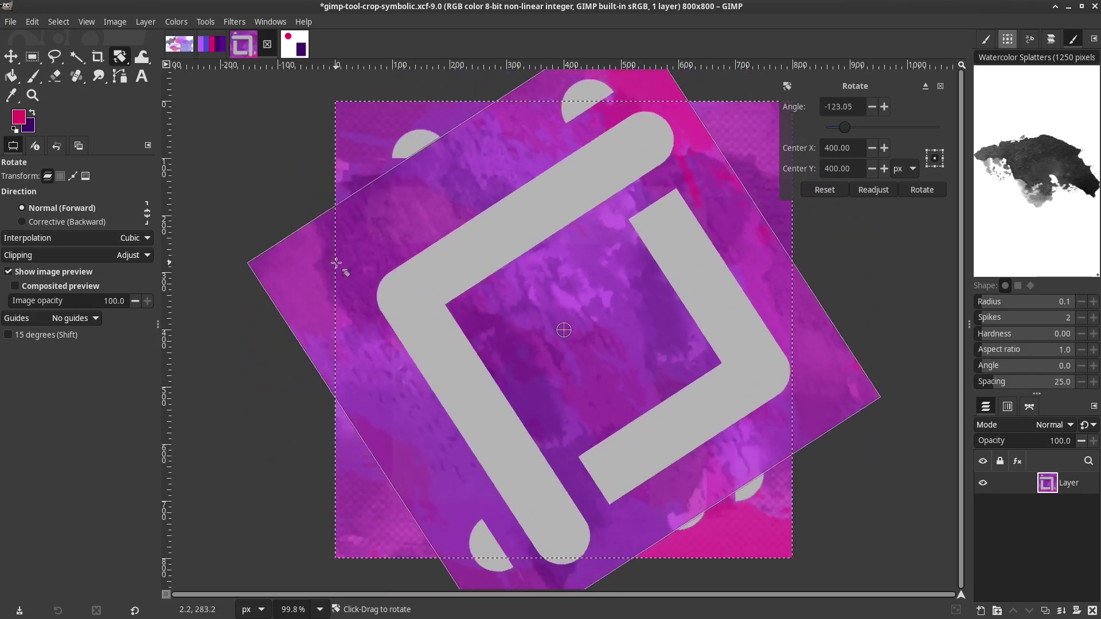
left_click(921, 191)
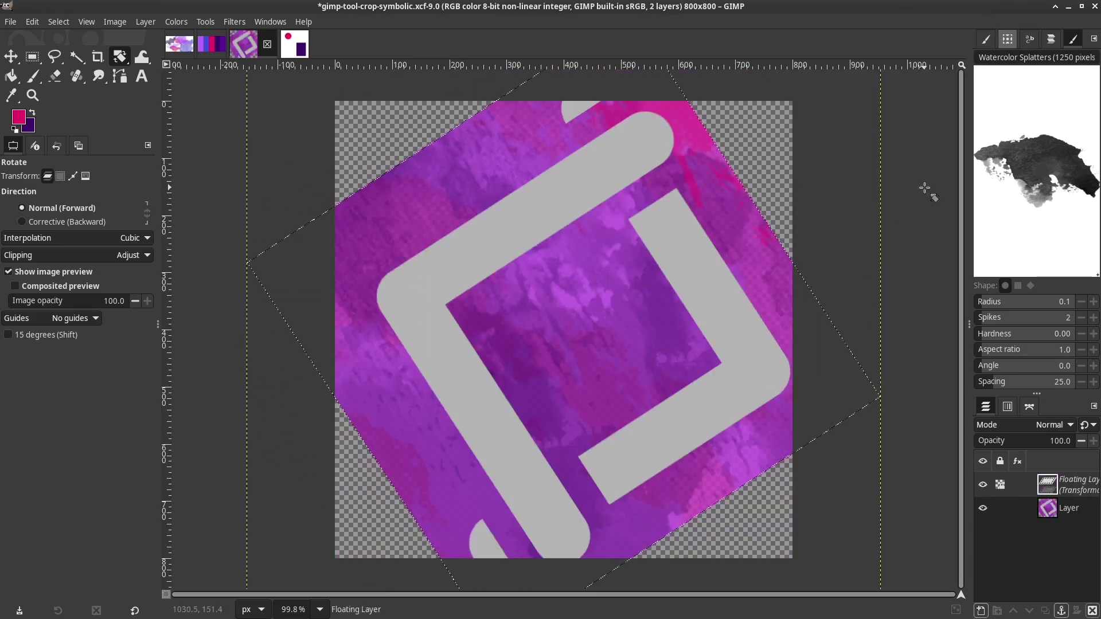